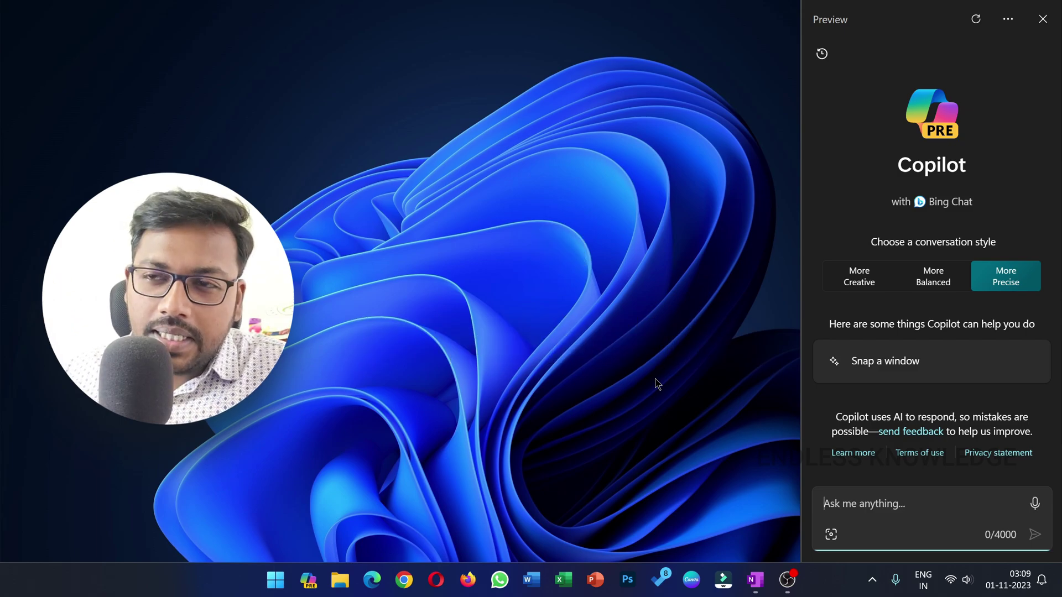
Step: Switch to Microsoft Edge and open its built-in Copilot sidebar
click(372, 579)
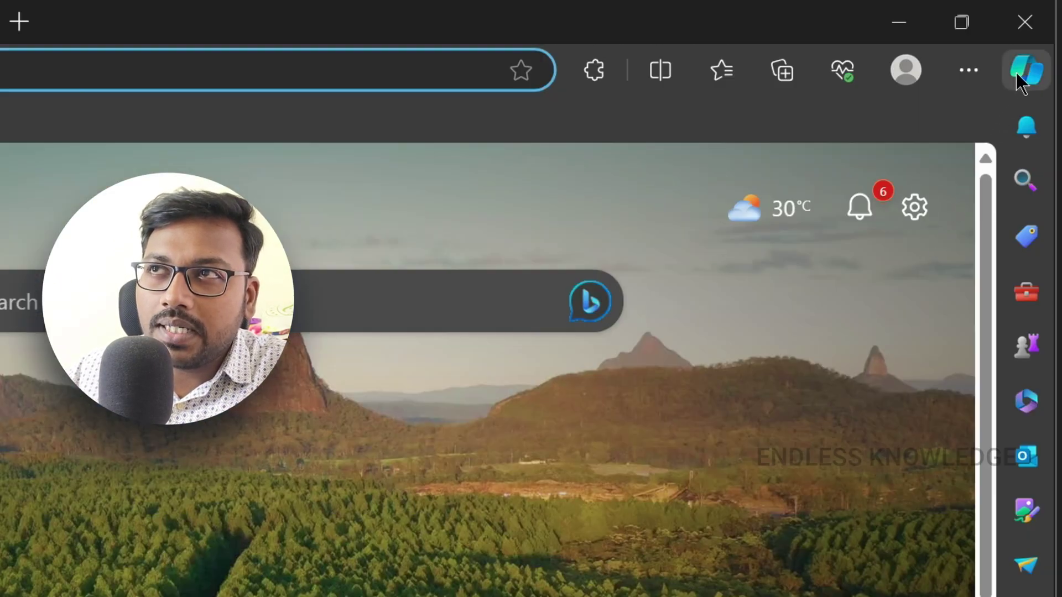
click(784, 37)
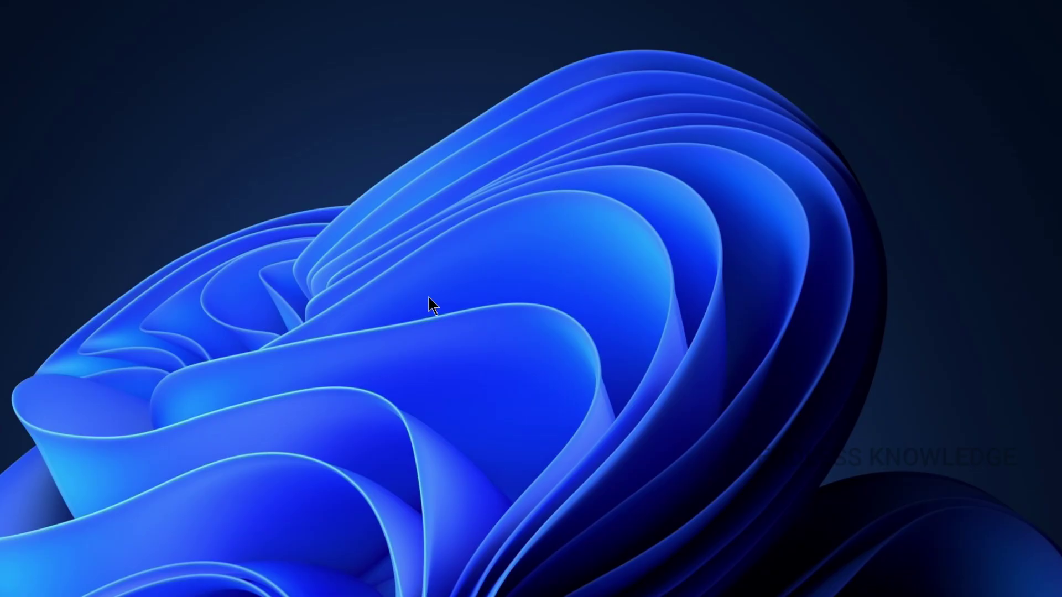
Step: View the Windows Insider Program page within the Windows Update settings, and start downloading and installing all available updates
key(super)
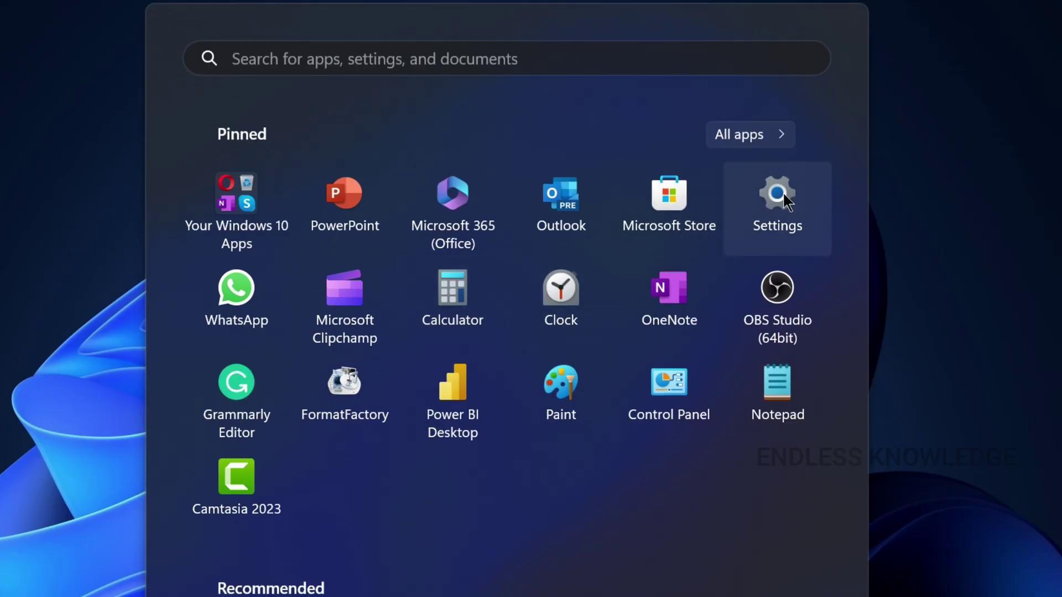
key(super+i)
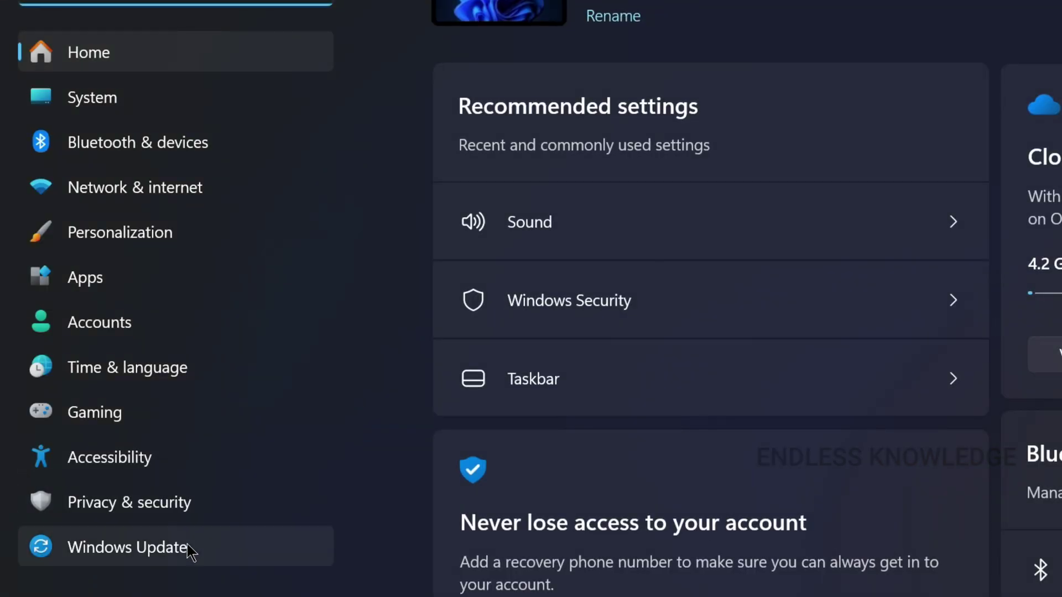
click(188, 550)
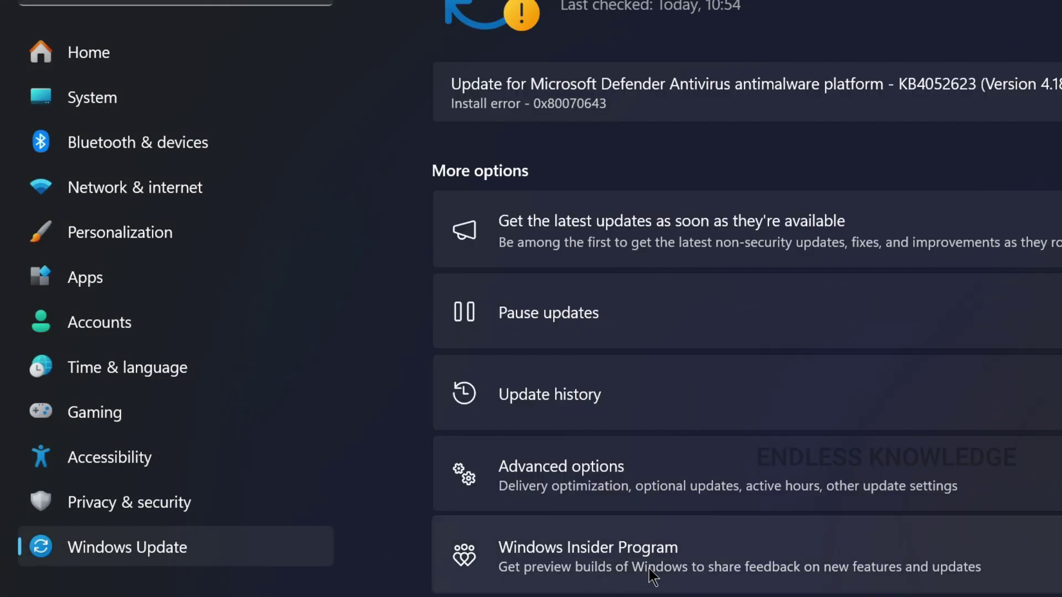
click(686, 569)
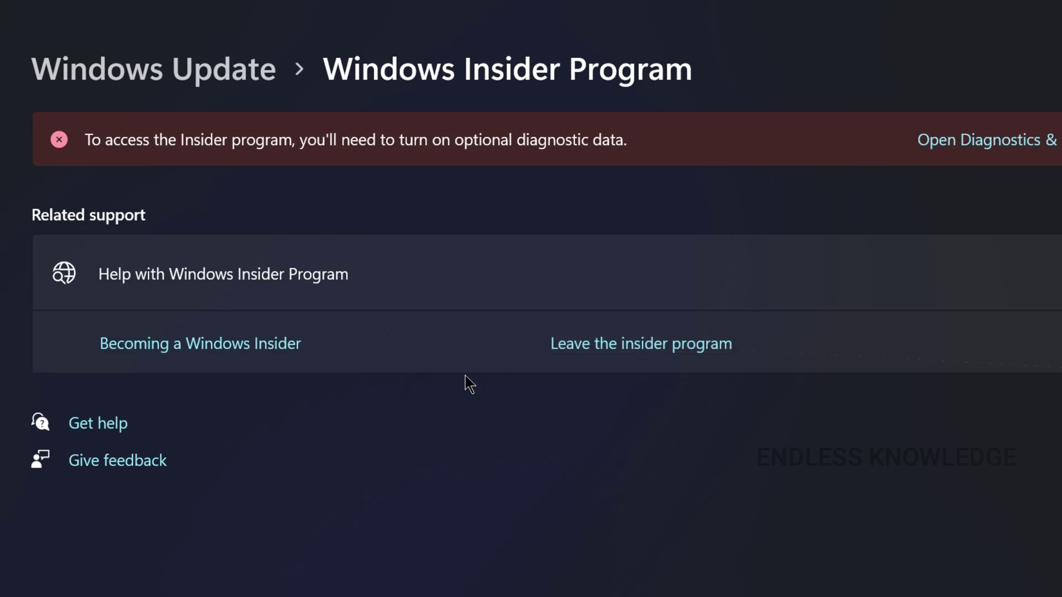
key(alt+Left)
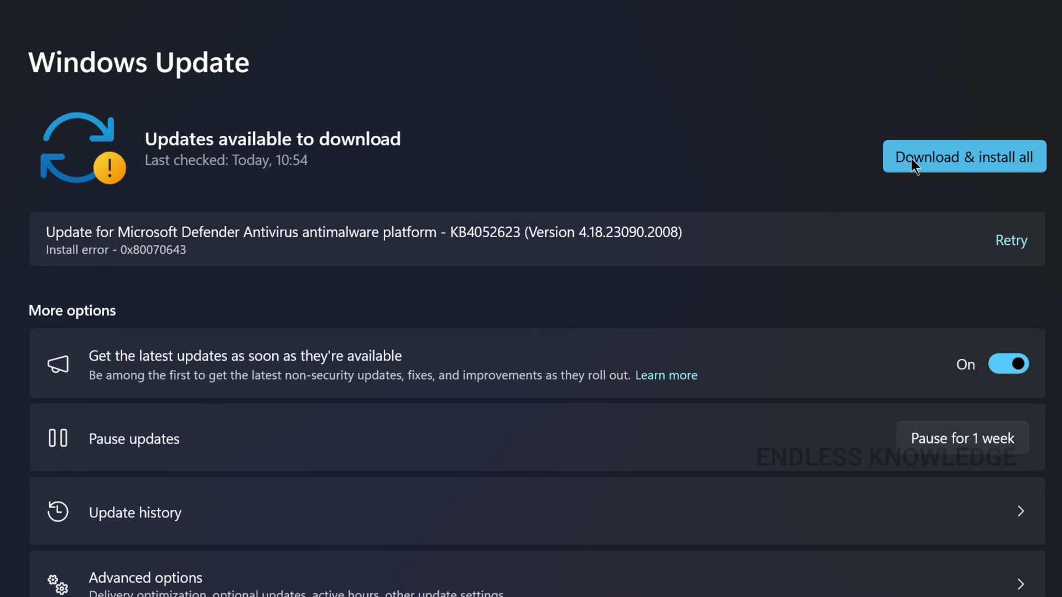
click(951, 161)
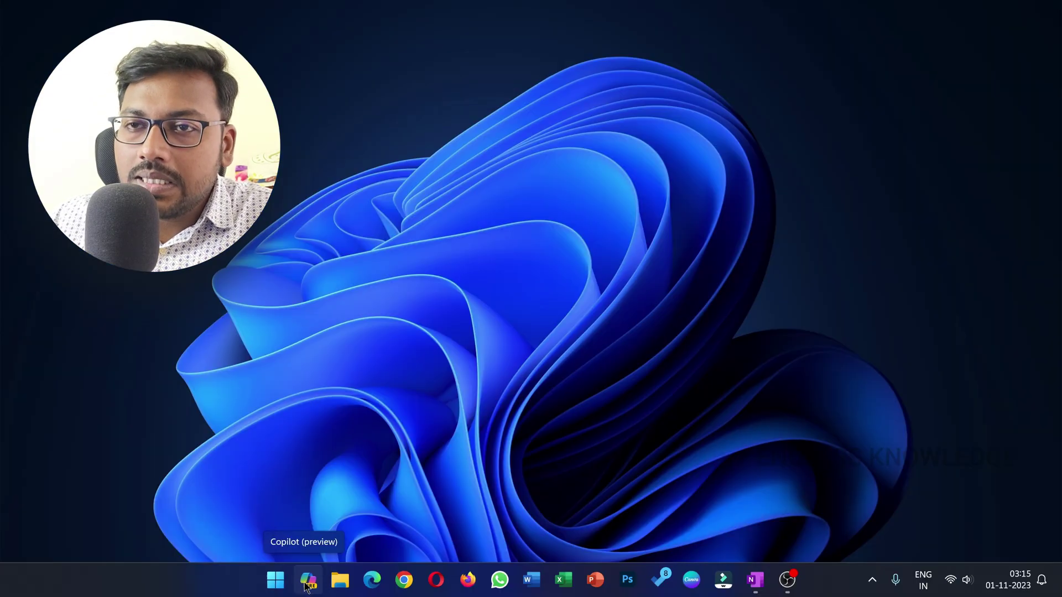
Step: Open and close the Windows Copilot pane, and open the taskbar settings
click(373, 558)
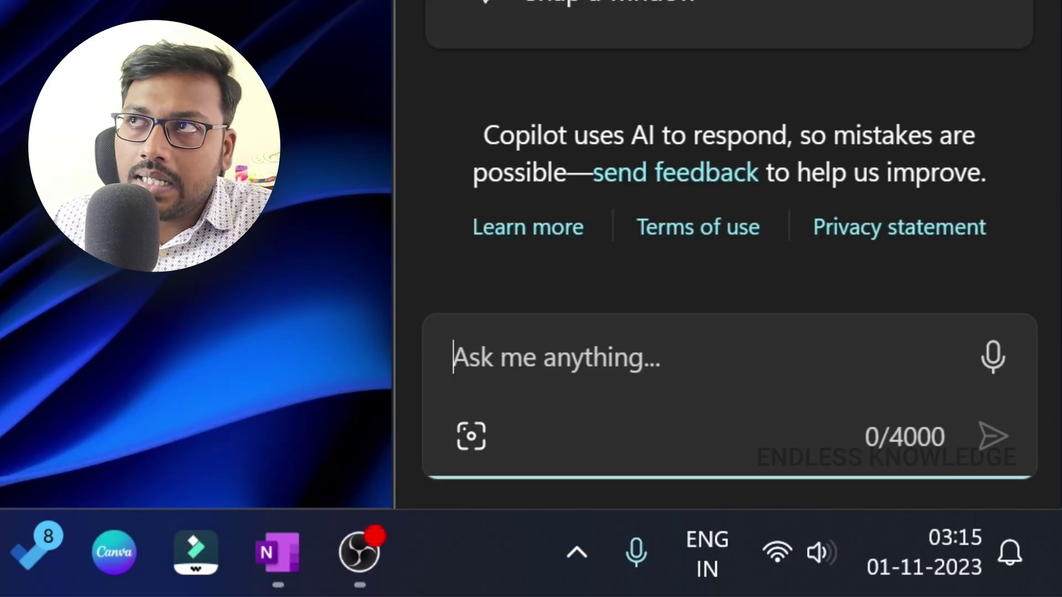
key(super+c)
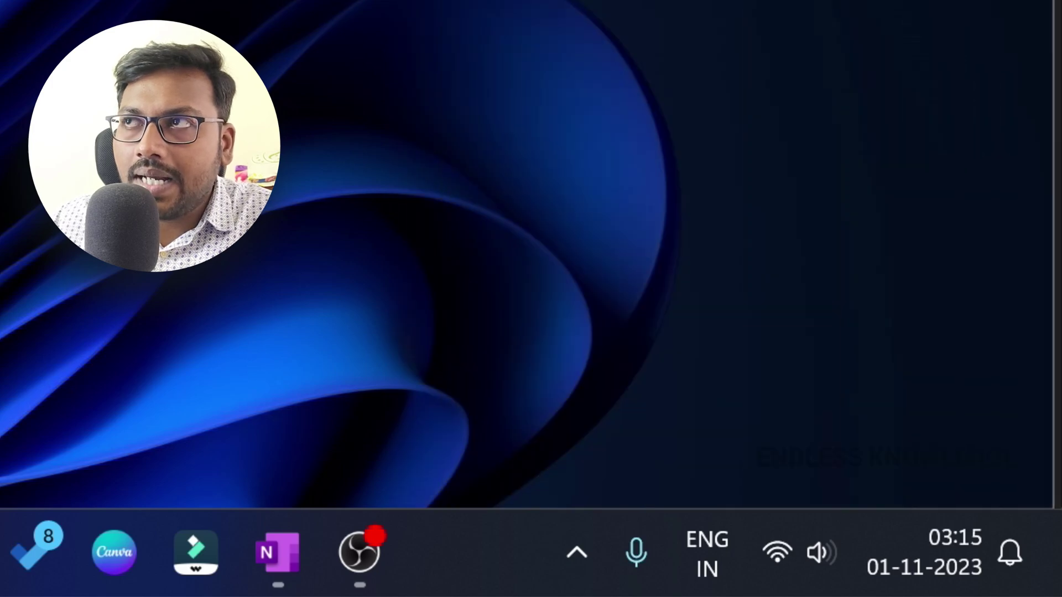
right_click(457, 557)
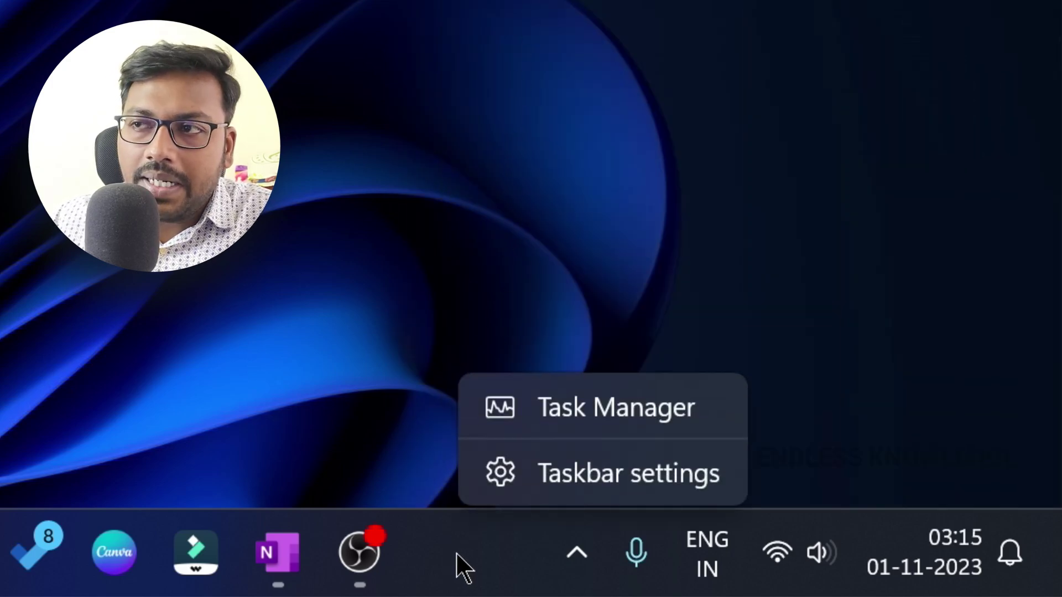
click(555, 465)
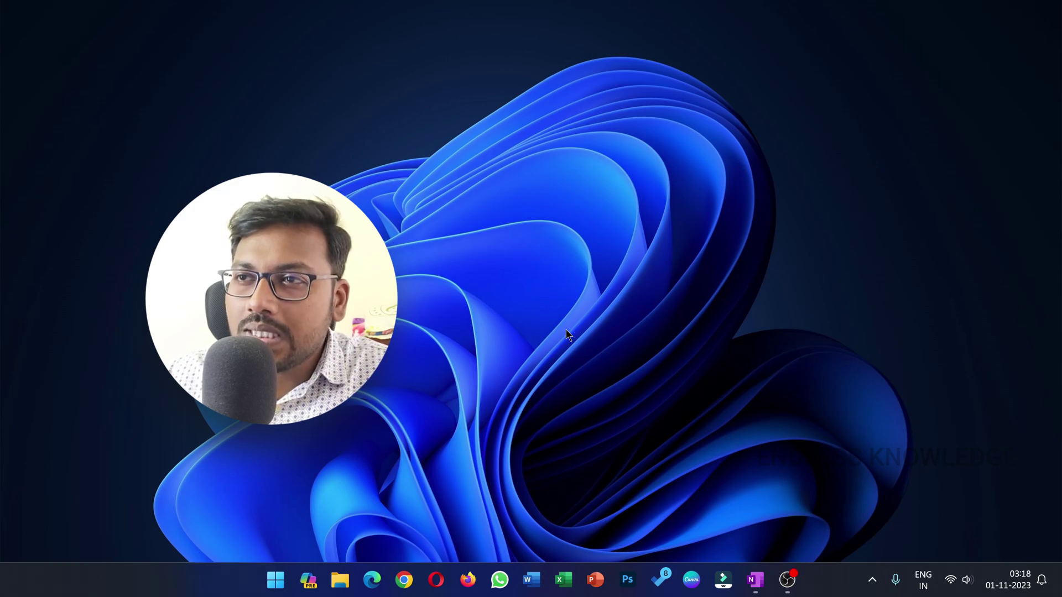
Step: Toggle the Windows Copilot pane and leave it open on the desktop
key(super+c)
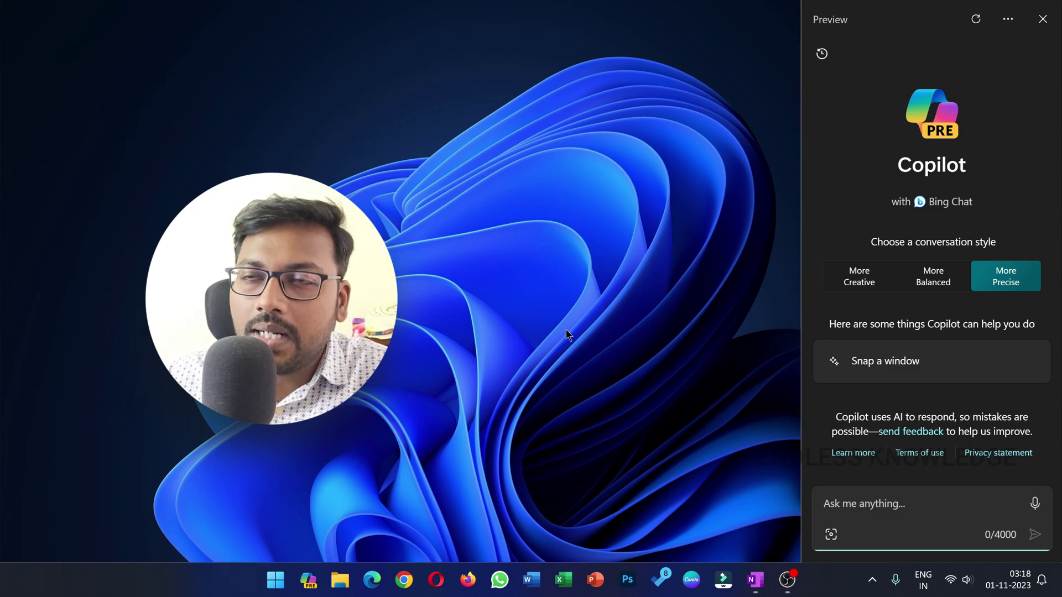
key(super+c)
key(super+c)
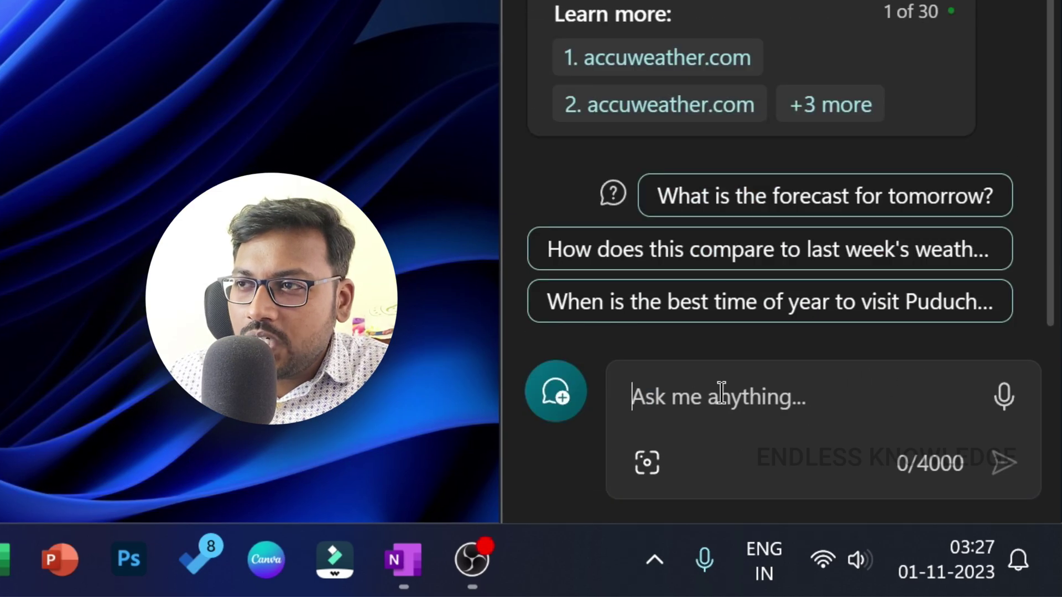
Step: Ask Copilot for a Happy Birthday song for a named person with the guitar chords C major and A minor and a strumming pattern; review the answer
click(724, 395)
key(ctrl+v)
scroll(742, 379, up, 1)
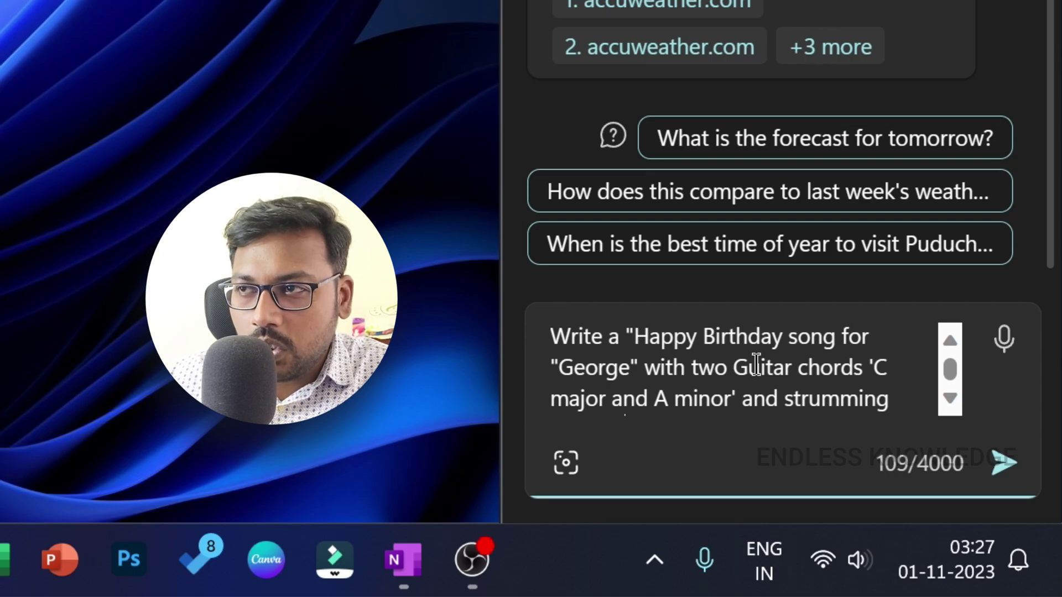
scroll(801, 368, down, 1)
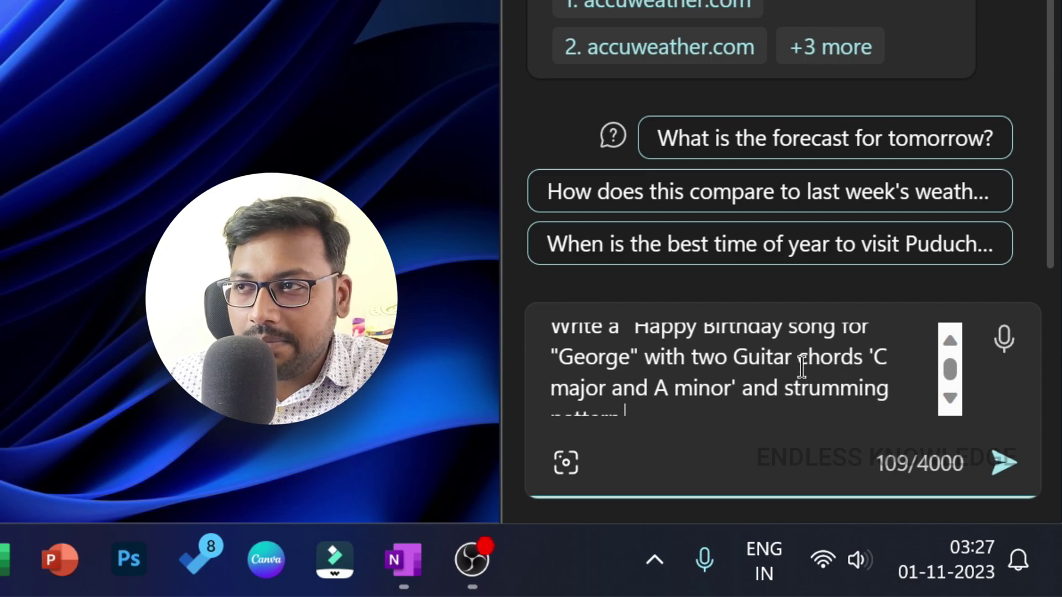
scroll(801, 367, down, 1)
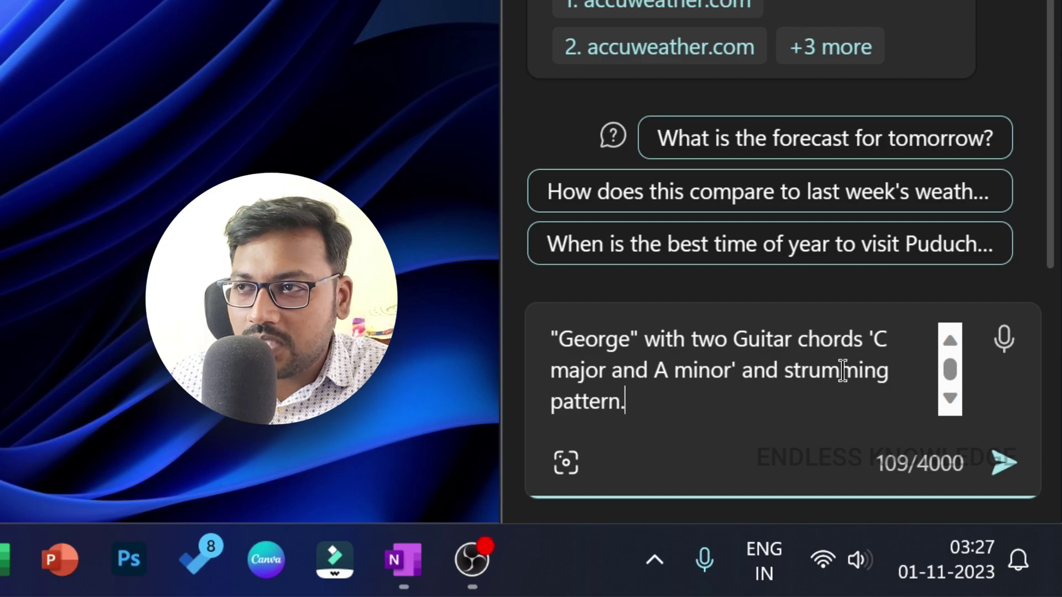
key(Return)
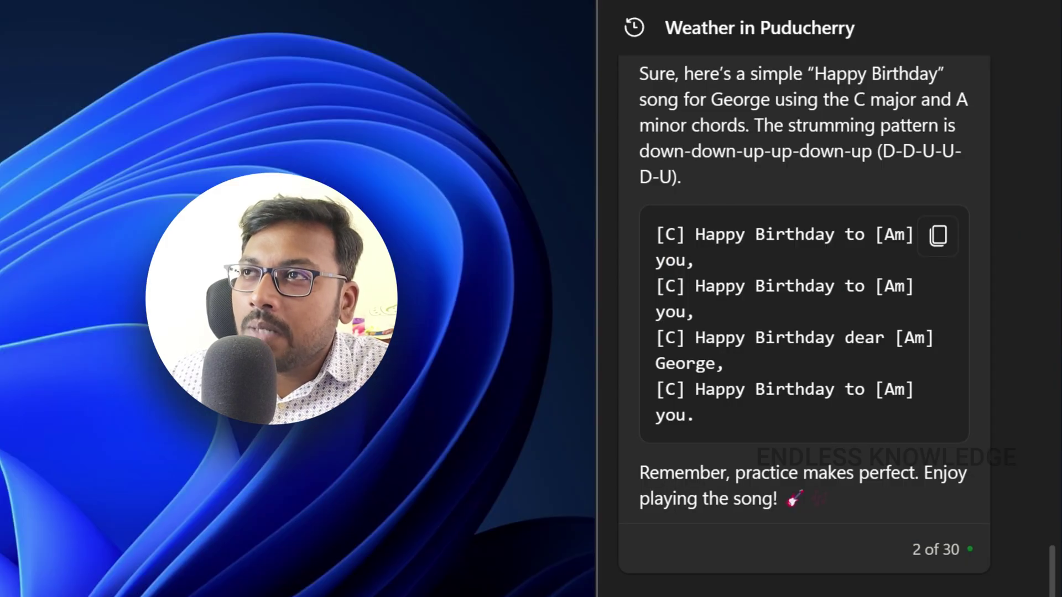
scroll(876, 566, up, 2)
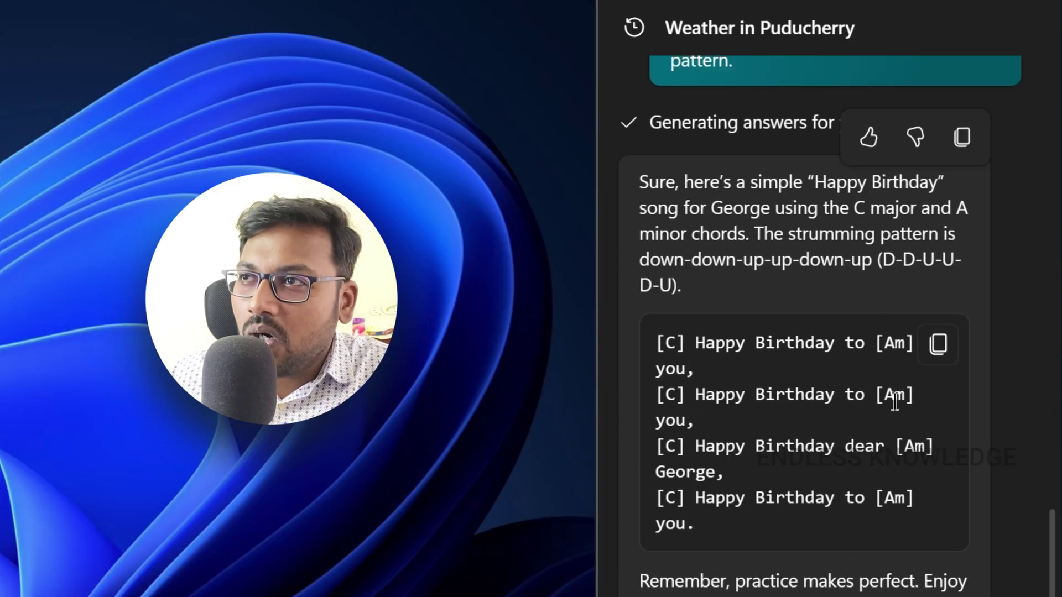
scroll(884, 420, up, 2)
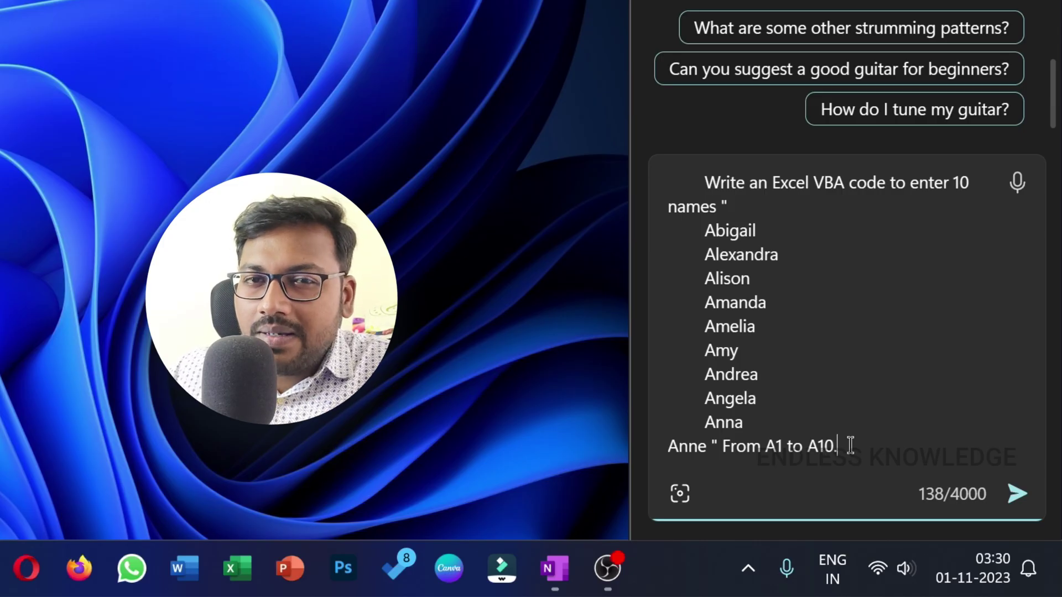
Step: Check the names and cell range in the drafted prompt and submit the request for Excel VBA code entering 10 names from A1 to A10
drag(850, 446, 764, 447)
drag(746, 423, 707, 229)
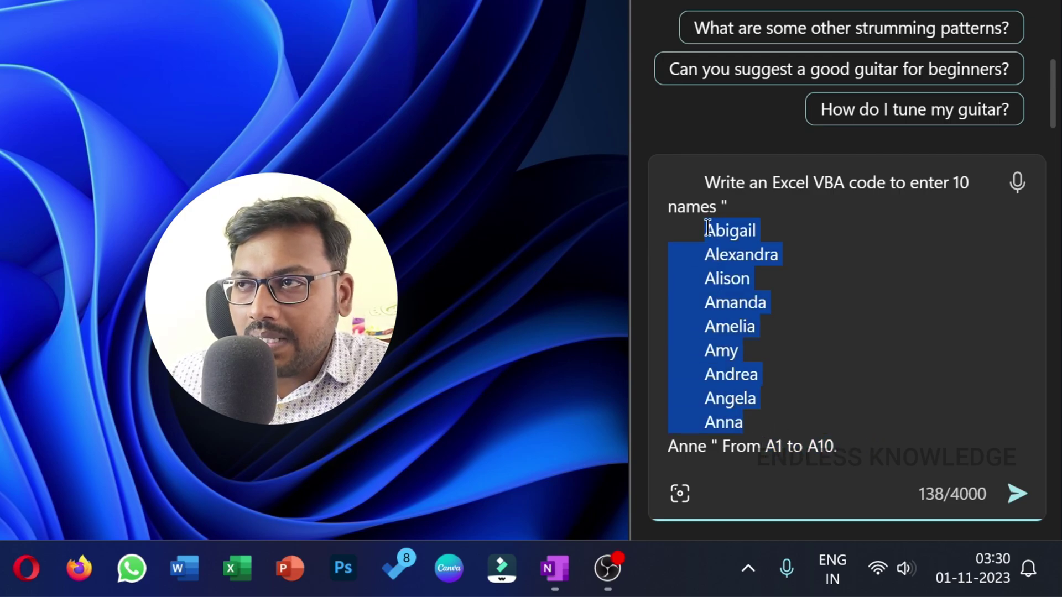
click(813, 410)
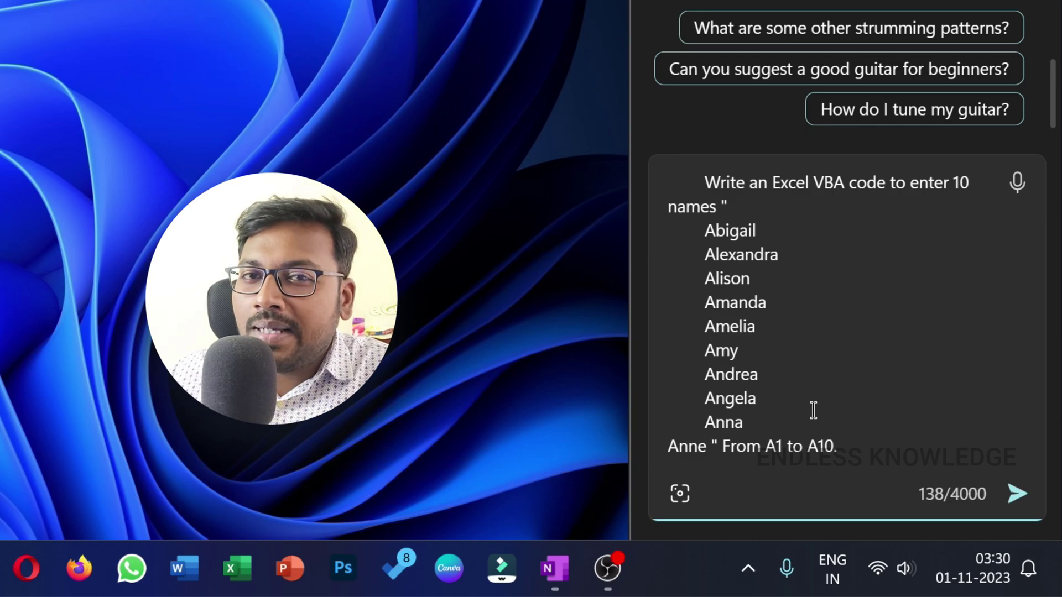
click(870, 451)
key(Return)
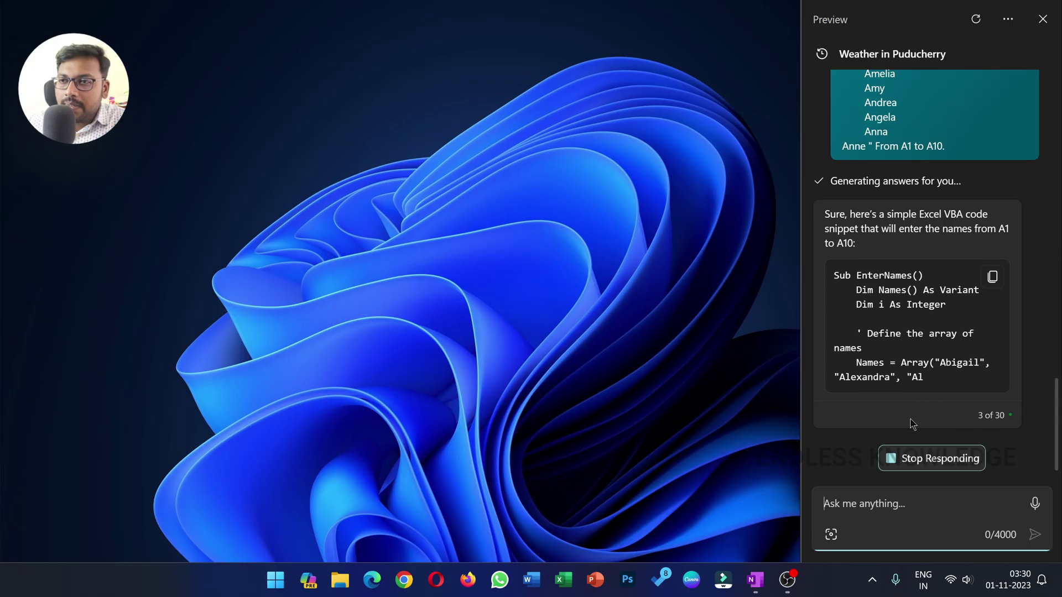
Step: Switch to Excel, create a blank workbook, and open the ThisWorkbook code window in the Visual Basic editor
click(563, 579)
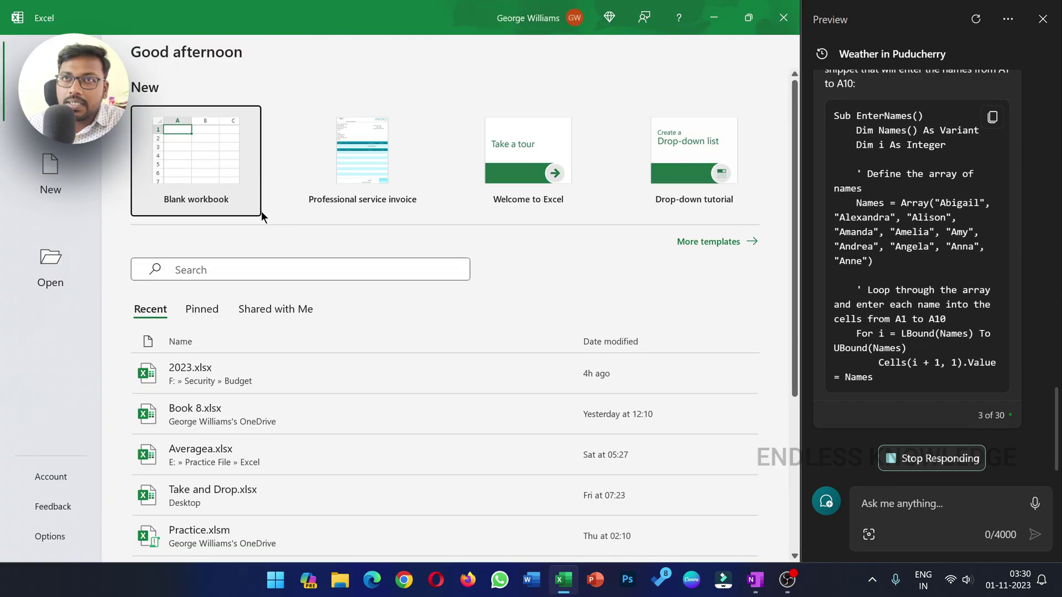
click(260, 212)
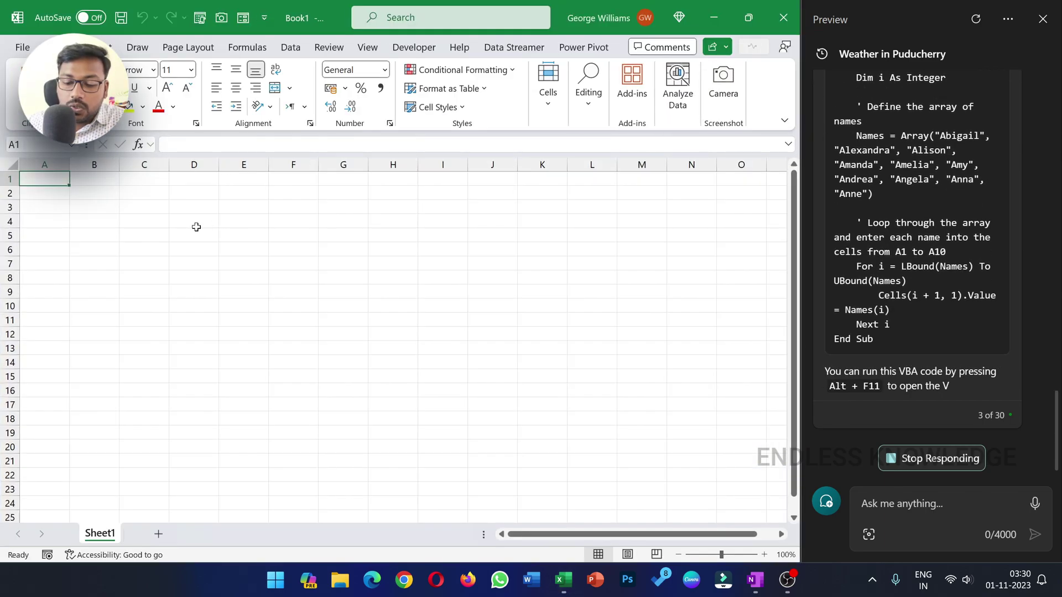
key(alt+F11)
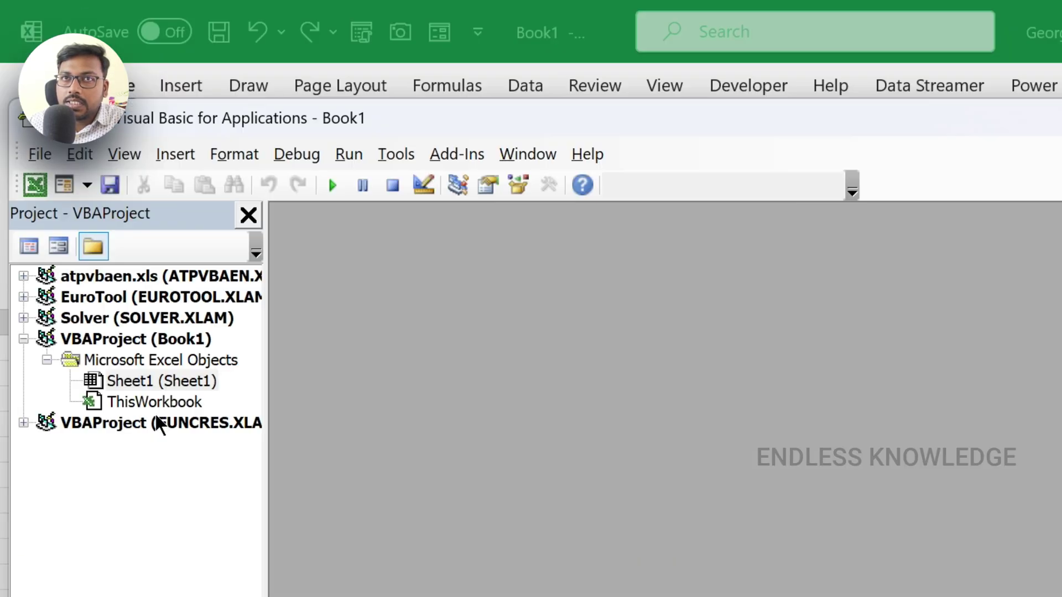
double_click(103, 226)
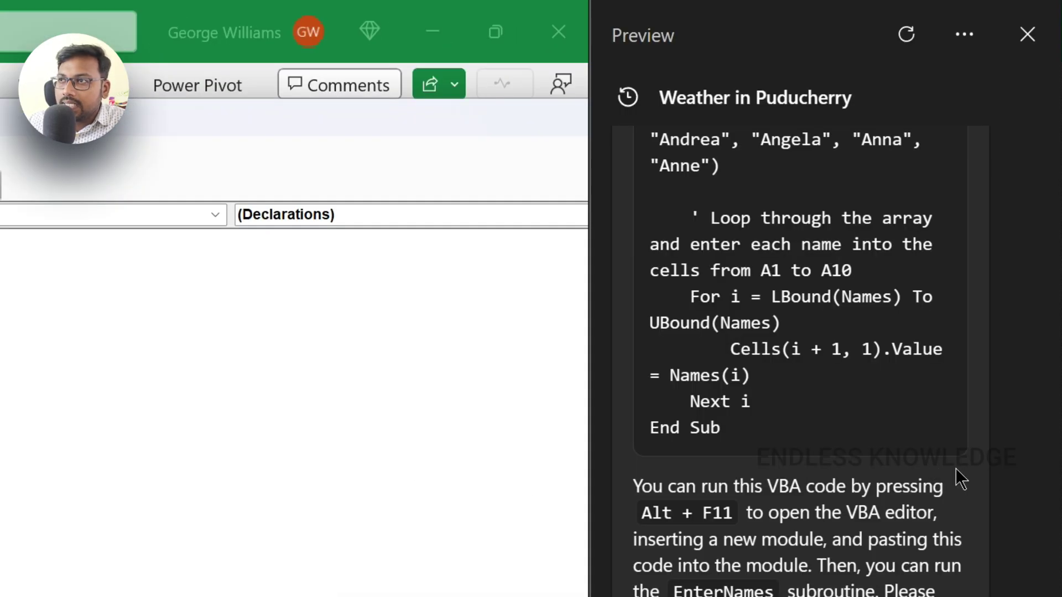
Step: Copy Copilot's EnterNames code into the ThisWorkbook code window and run it with the editor moved clear of column A
scroll(813, 552, down, 2)
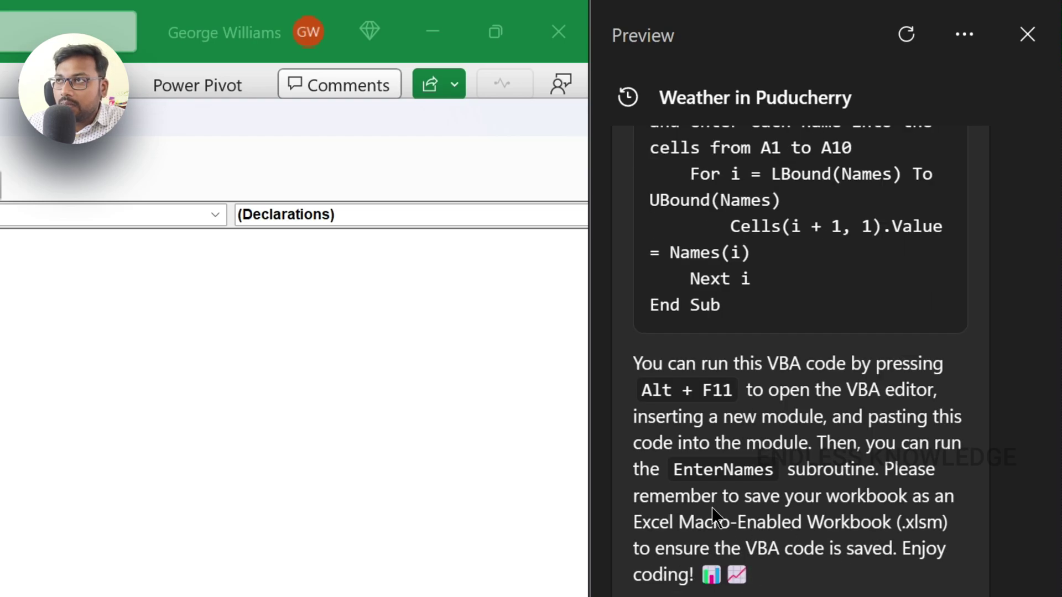
scroll(821, 480, up, 8)
click(935, 332)
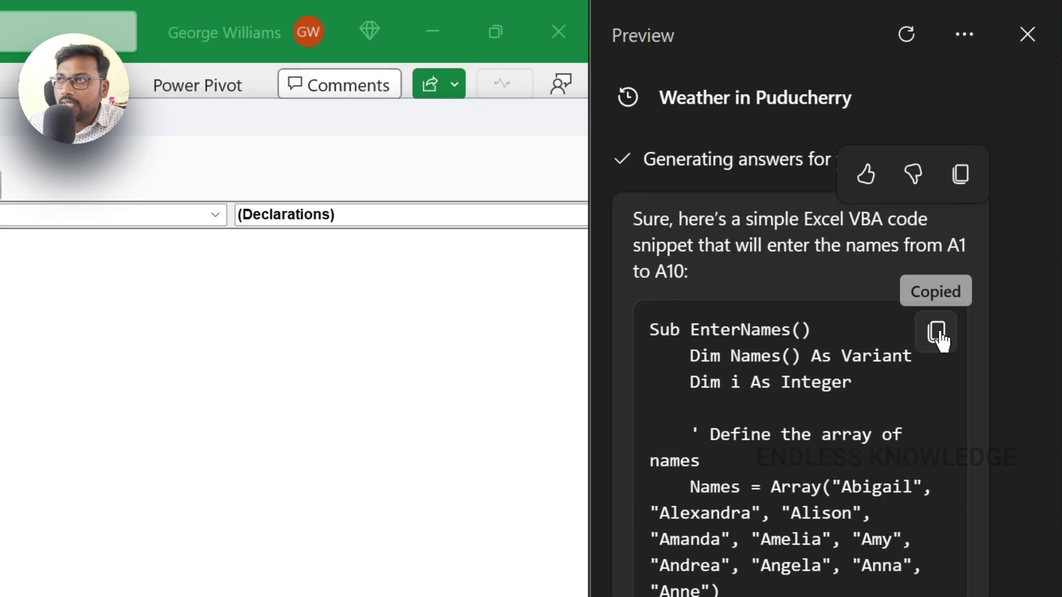
key(ctrl+v)
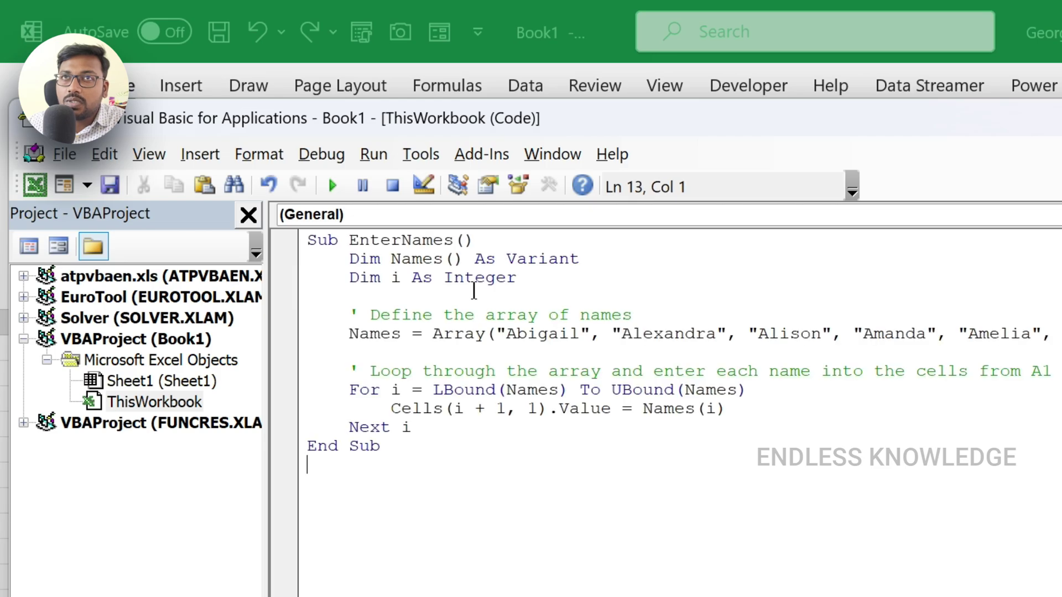
drag(352, 119, 803, 131)
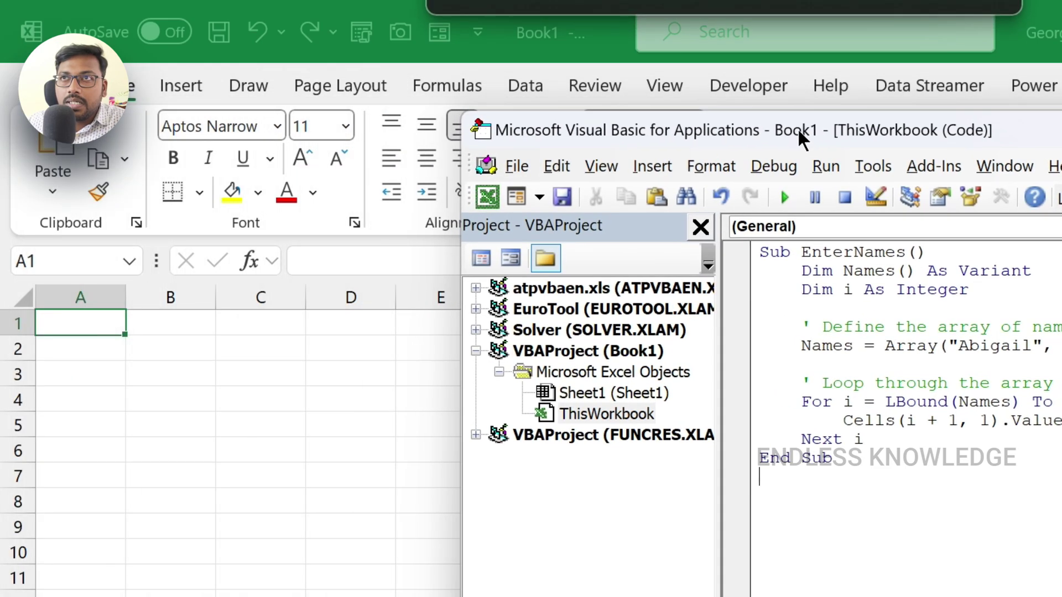
click(784, 195)
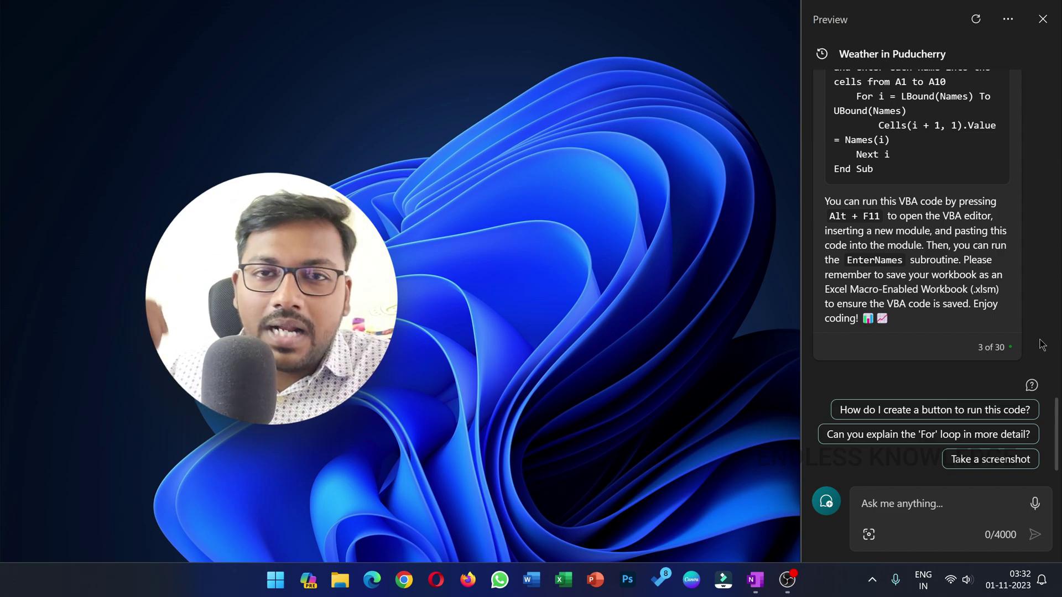
Step: Ask Copilot to "create an image of a beautiful girl dancing on the mountain" and open the generated image in Bing Image Creator
click(920, 508)
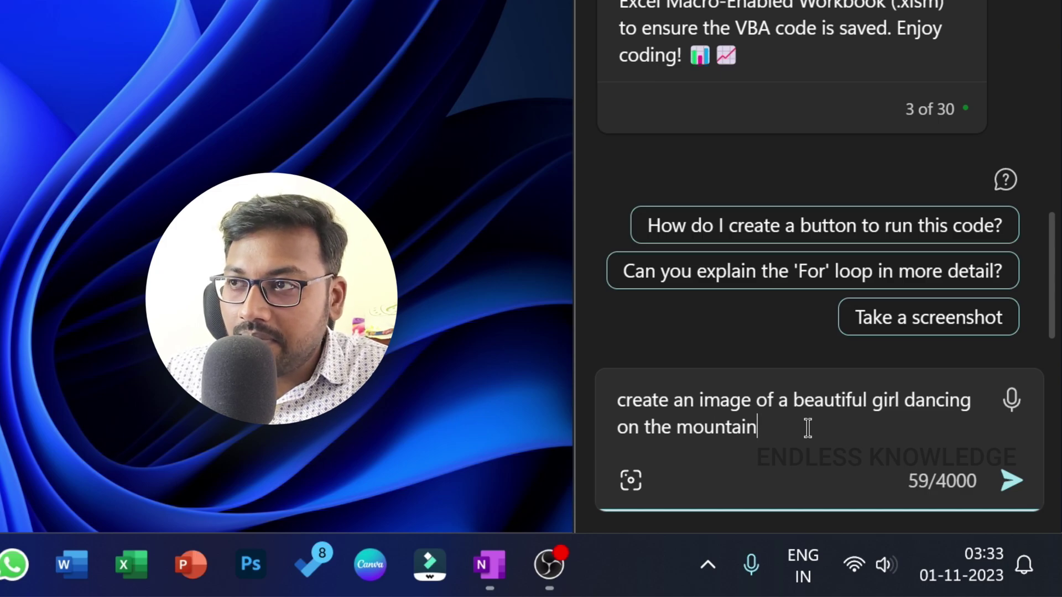
key(Return)
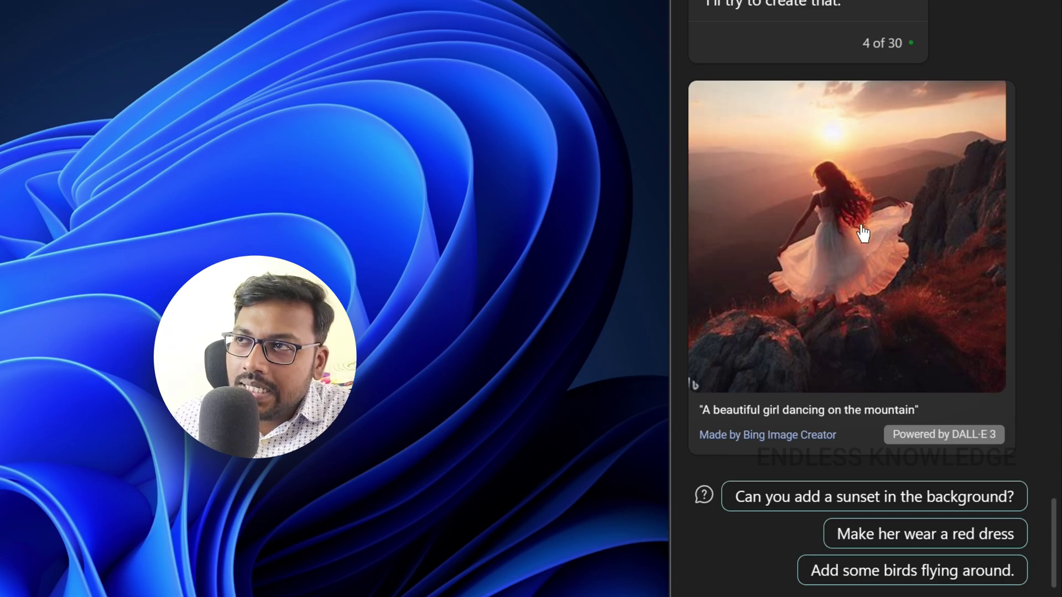
click(863, 232)
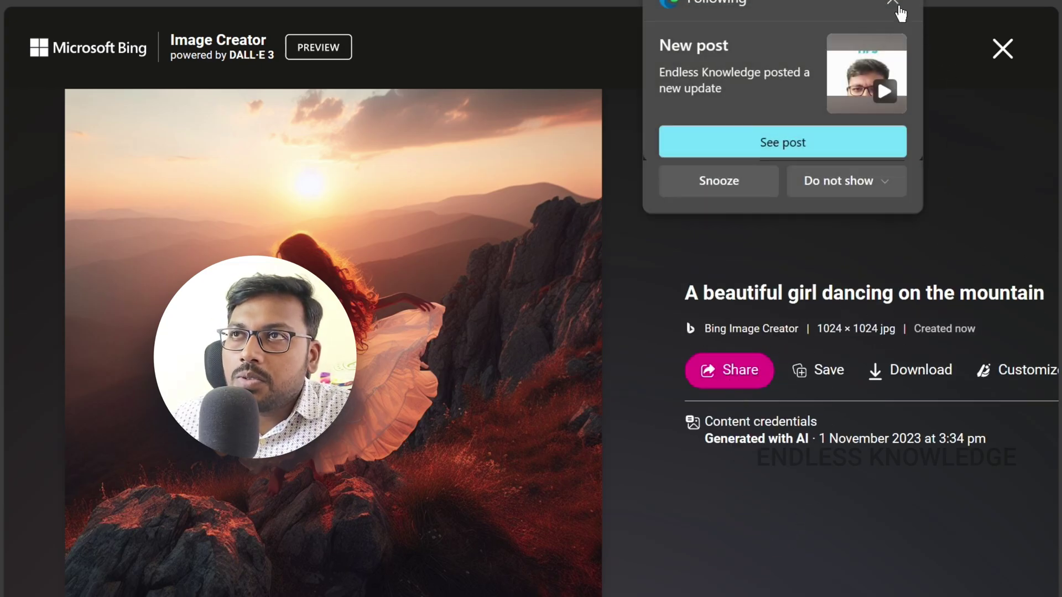
Step: Dismiss the new-post notification and download the generated image of the girl dancing on the mountain
click(902, 9)
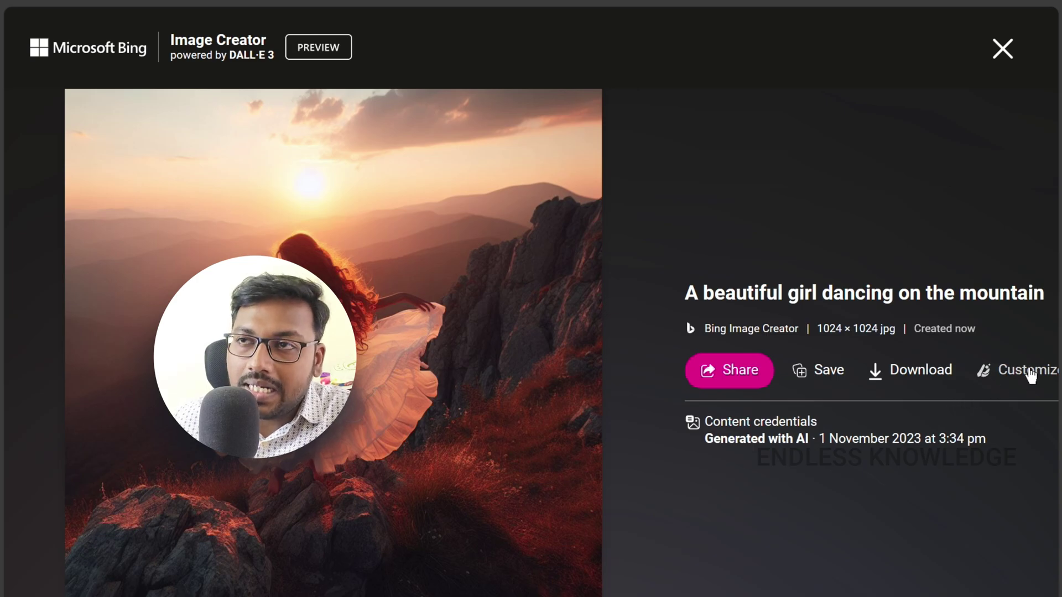
click(911, 379)
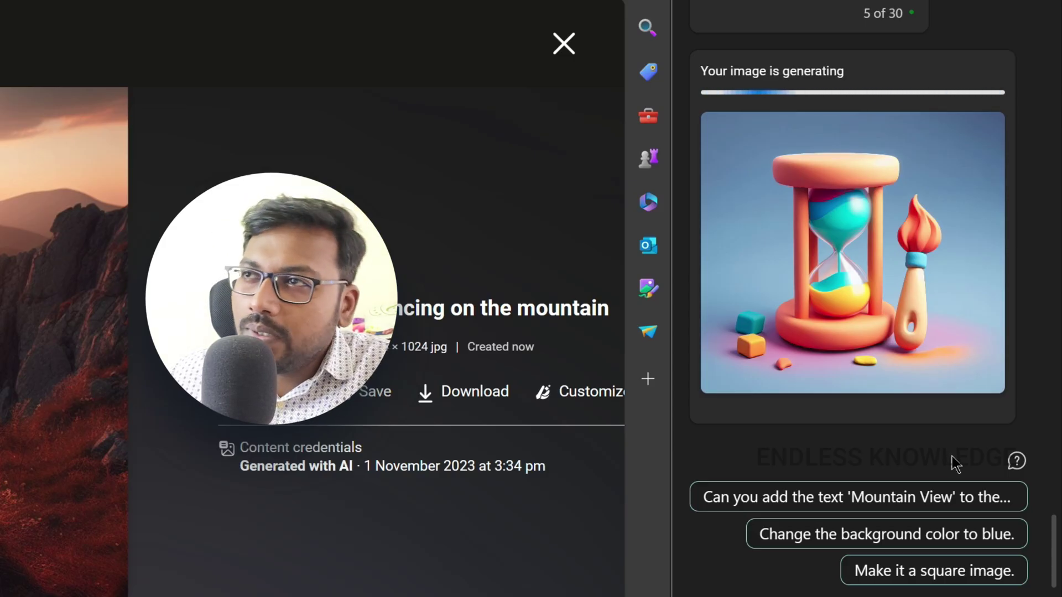
Step: Review the request for a white-background logo with green yellow gradient mountain clipart and examine the generated logos
scroll(952, 456, up, 8)
mouse_move(806, 298)
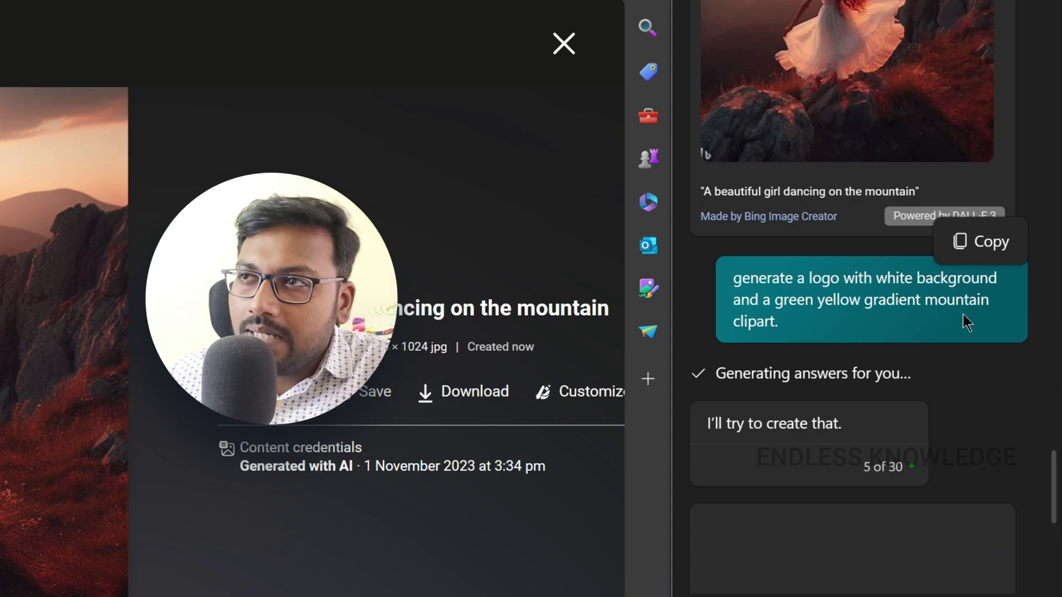
scroll(1010, 363, down, 2)
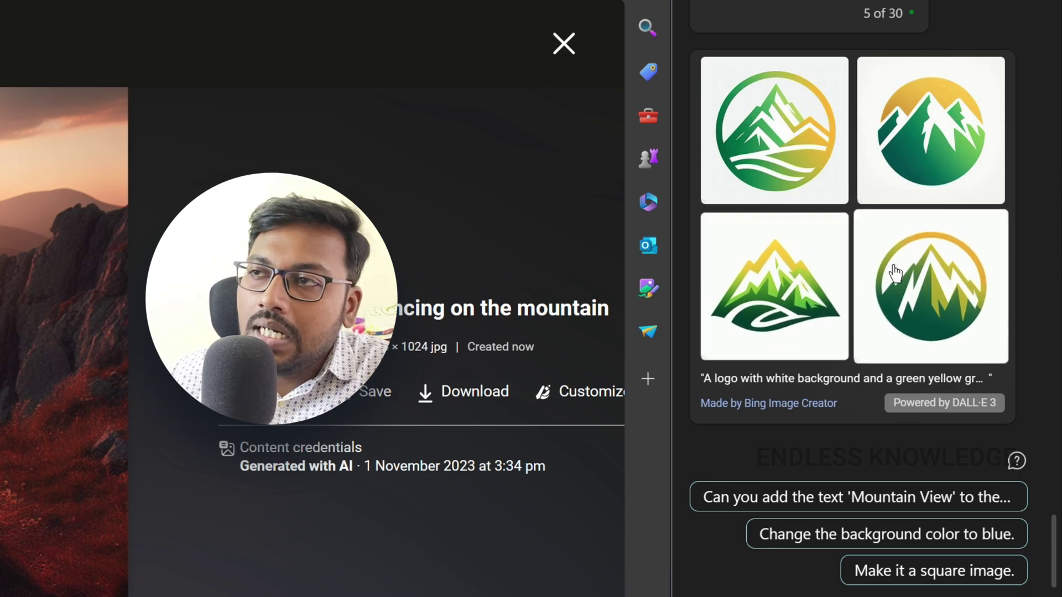
scroll(1029, 333, up, 1)
scroll(1030, 333, down, 1)
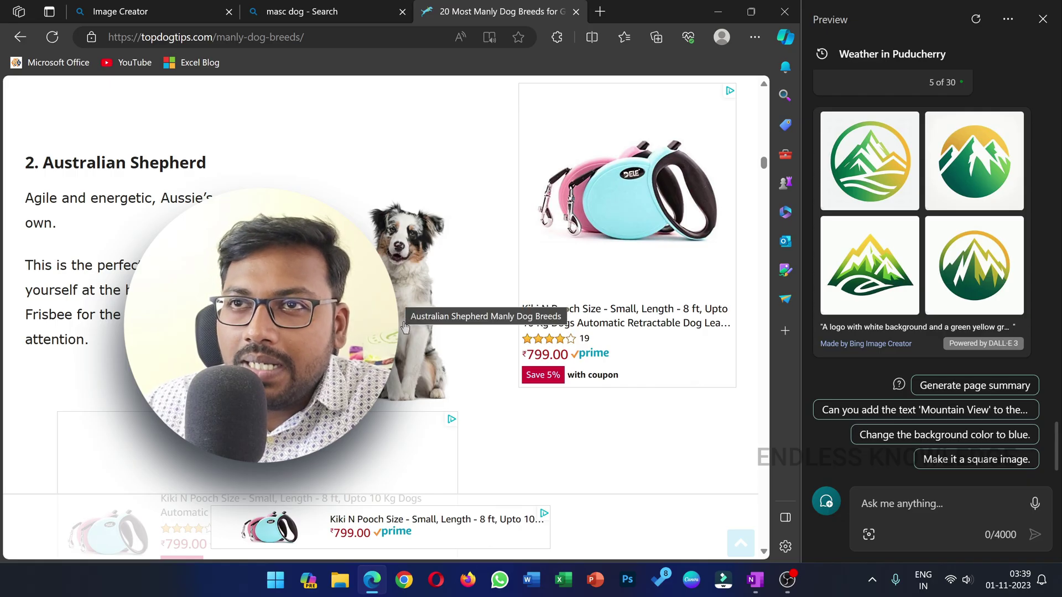
Step: Copy the image link of the Australian Shepherd picture and attach it to a new Copilot message
right_click(401, 292)
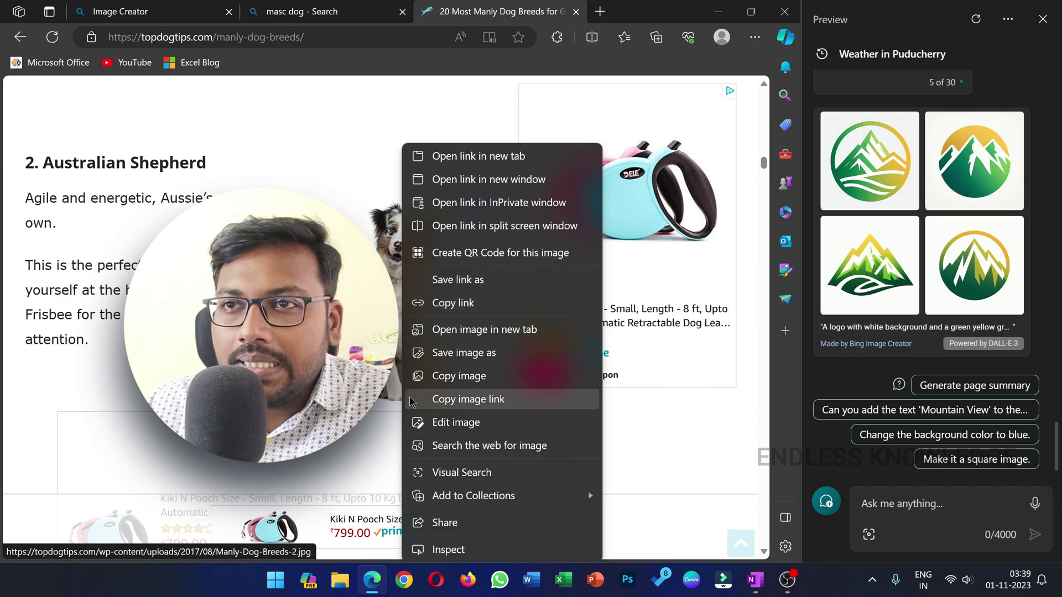
click(478, 399)
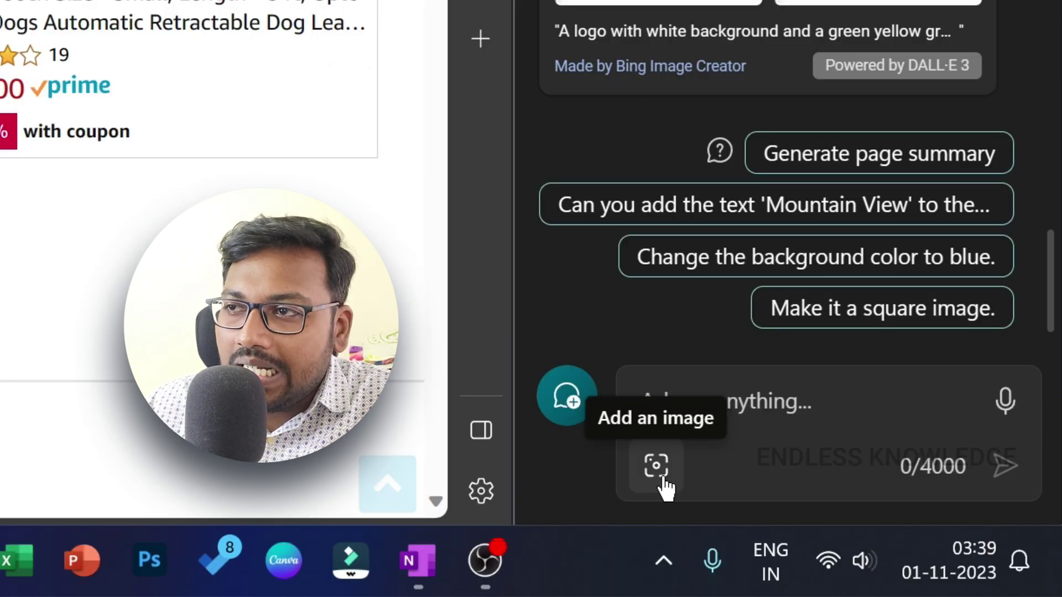
click(658, 467)
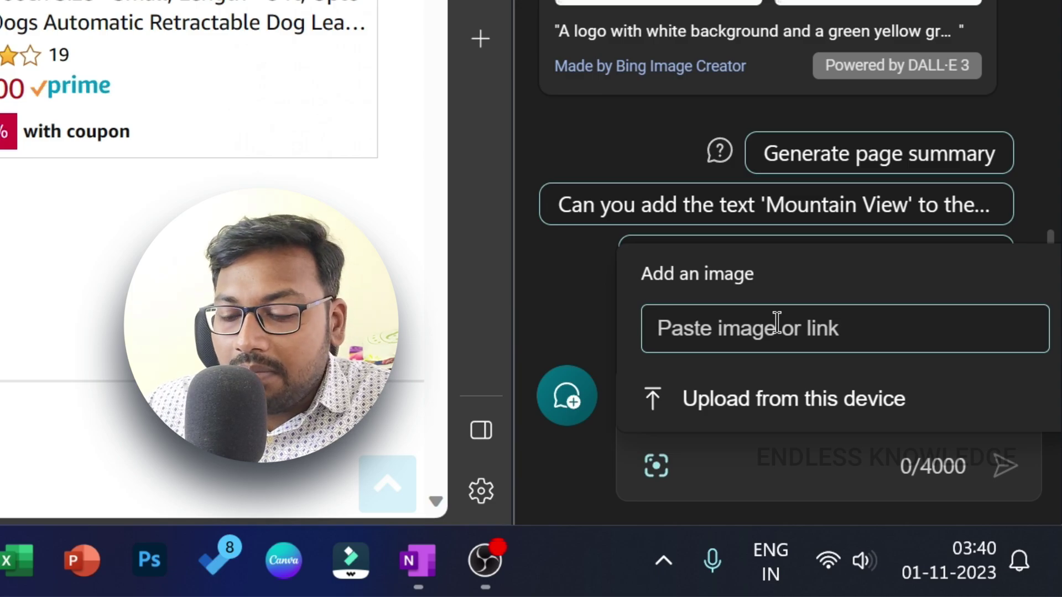
key(ctrl+v)
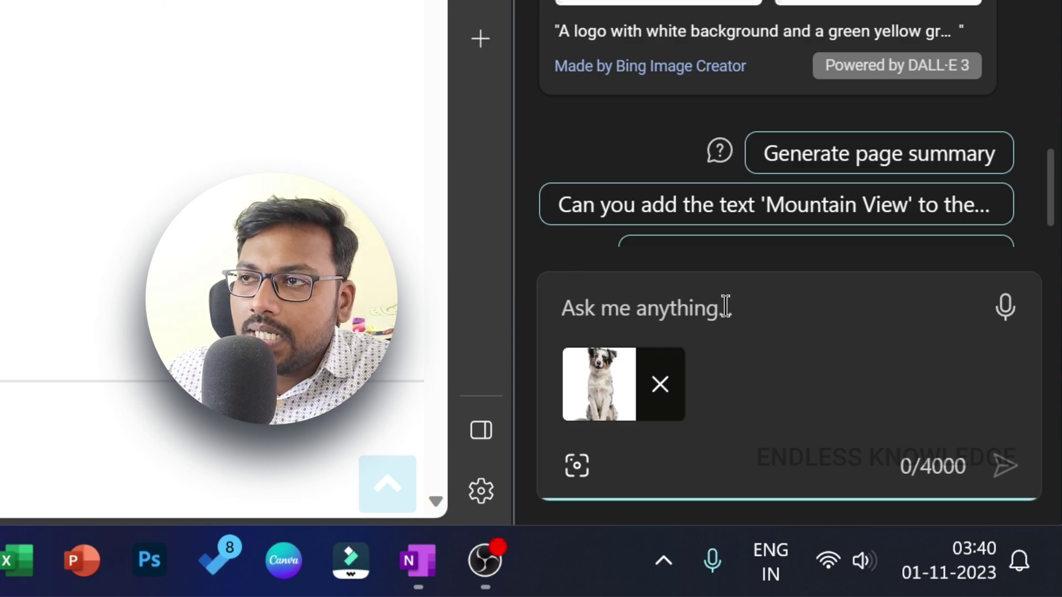
Step: Ask Copilot to "explain this breed" about the attached dog picture
text(ex)
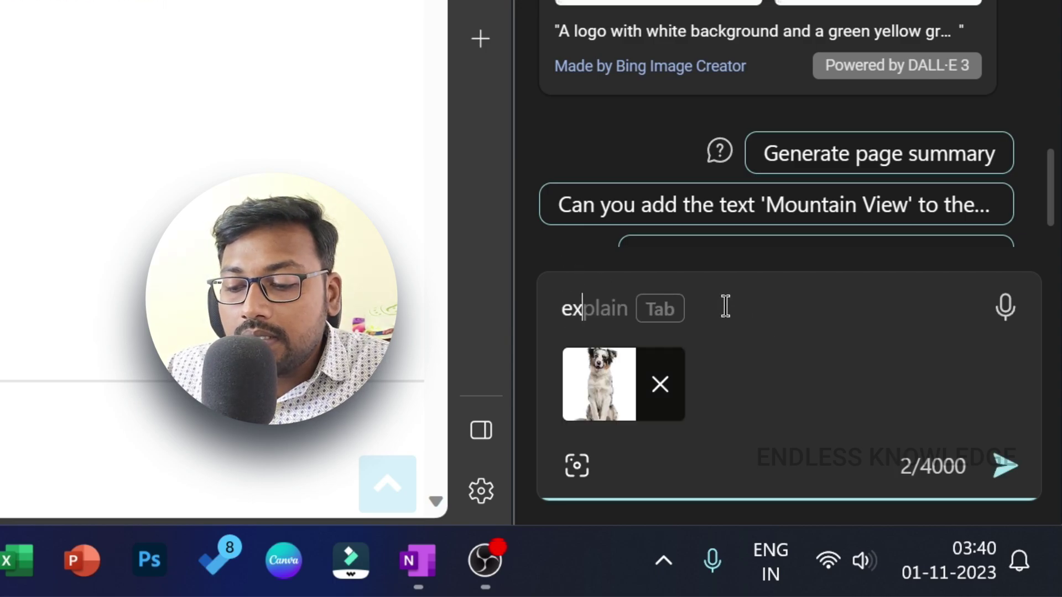
text(plain this breed)
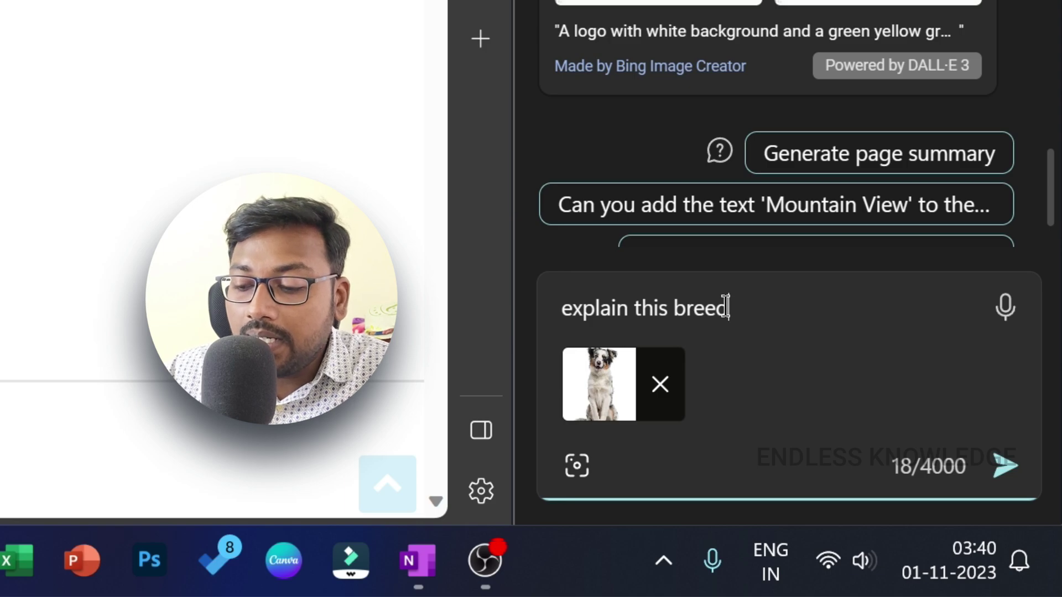
key(Return)
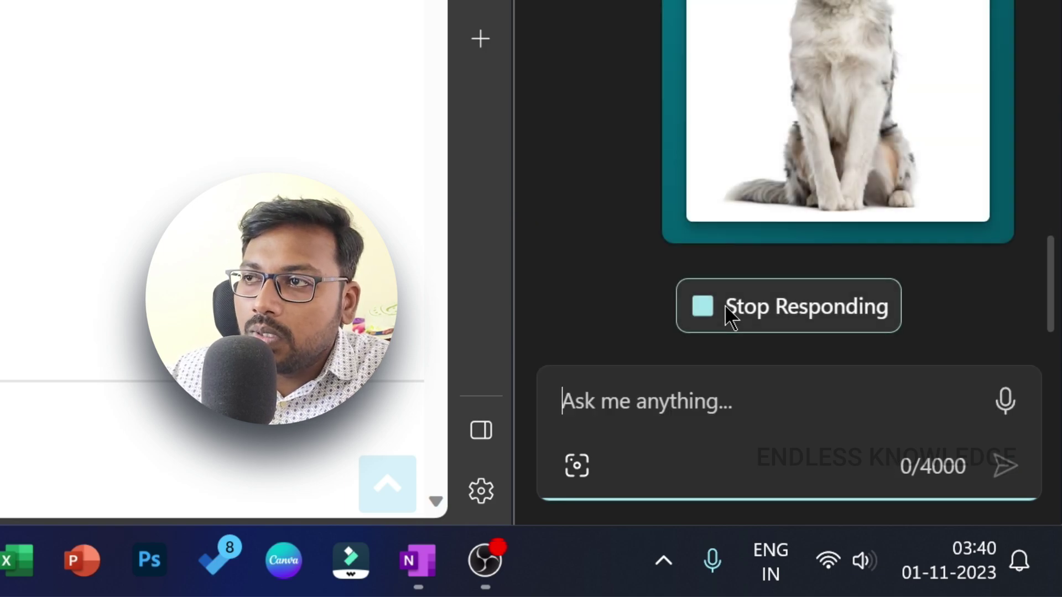
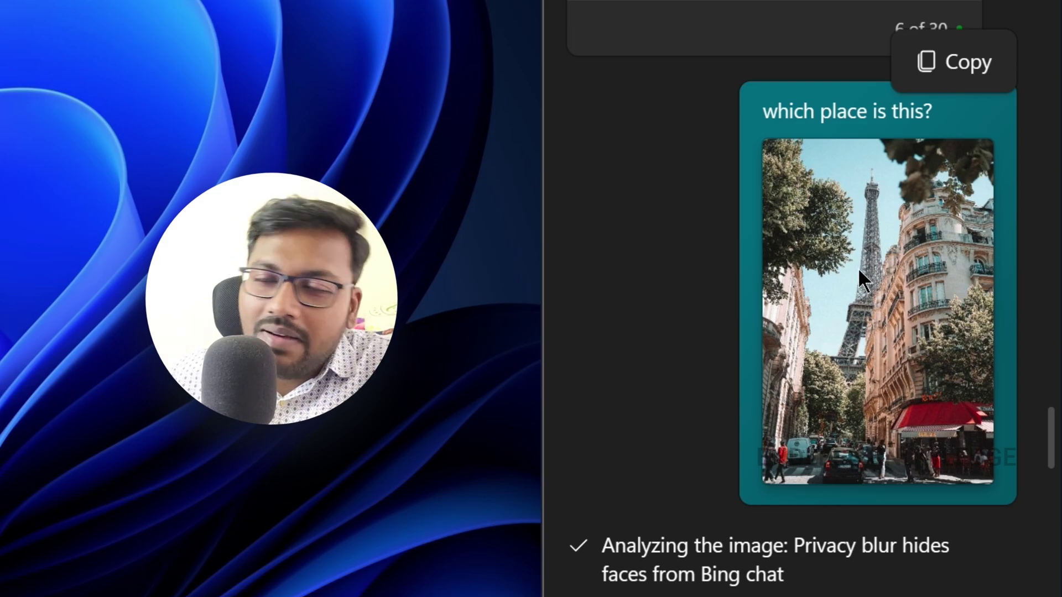
Step: Read Copilot's answer to "which place is this?" for the street photo and its reply to the blur request
scroll(851, 265, down, 10)
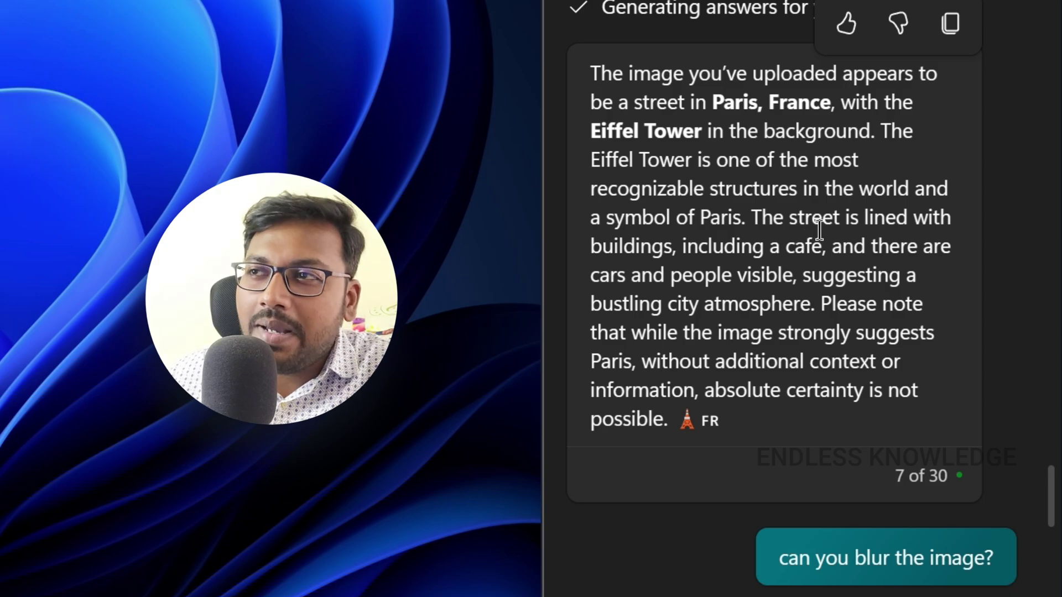
scroll(817, 230, down, 6)
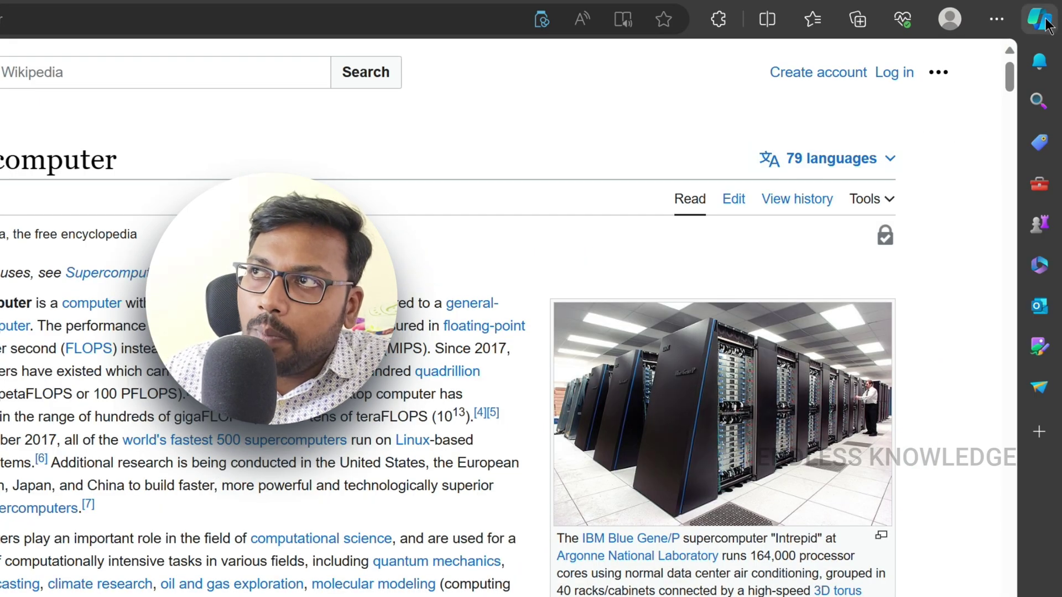
Step: Look at the page summary option in Edge's Copilot sidebar and have Windows Copilot summarize the open Wikipedia Supercomputer page
click(1044, 40)
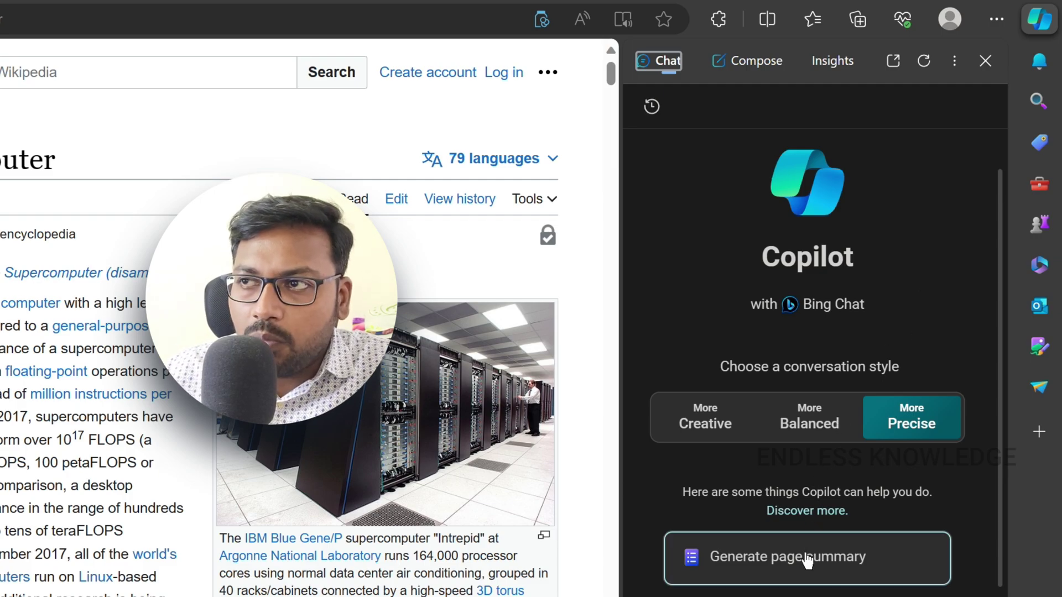
click(1040, 20)
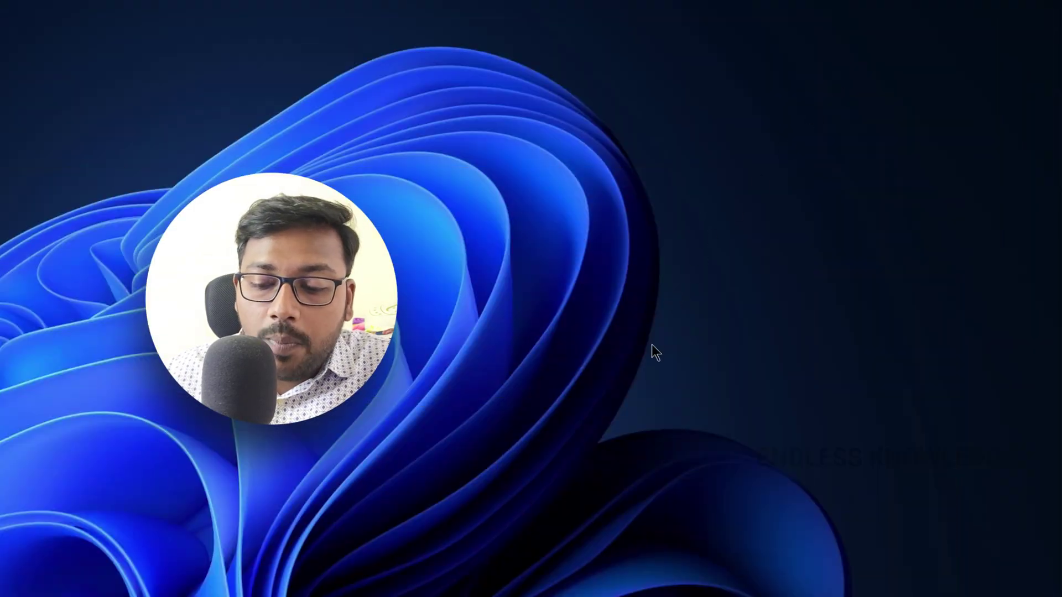
key(super+c)
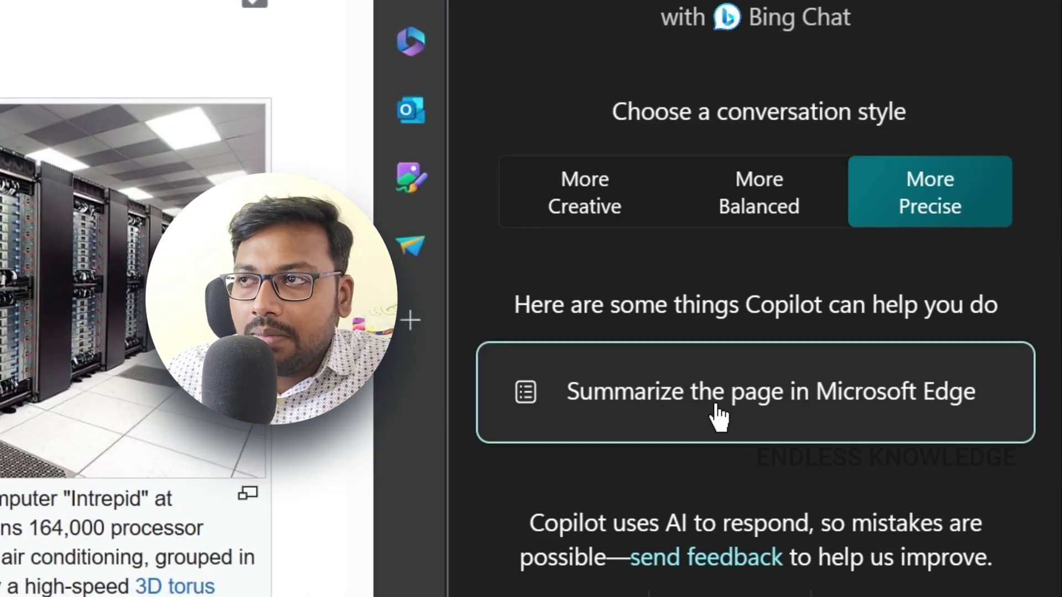
click(800, 415)
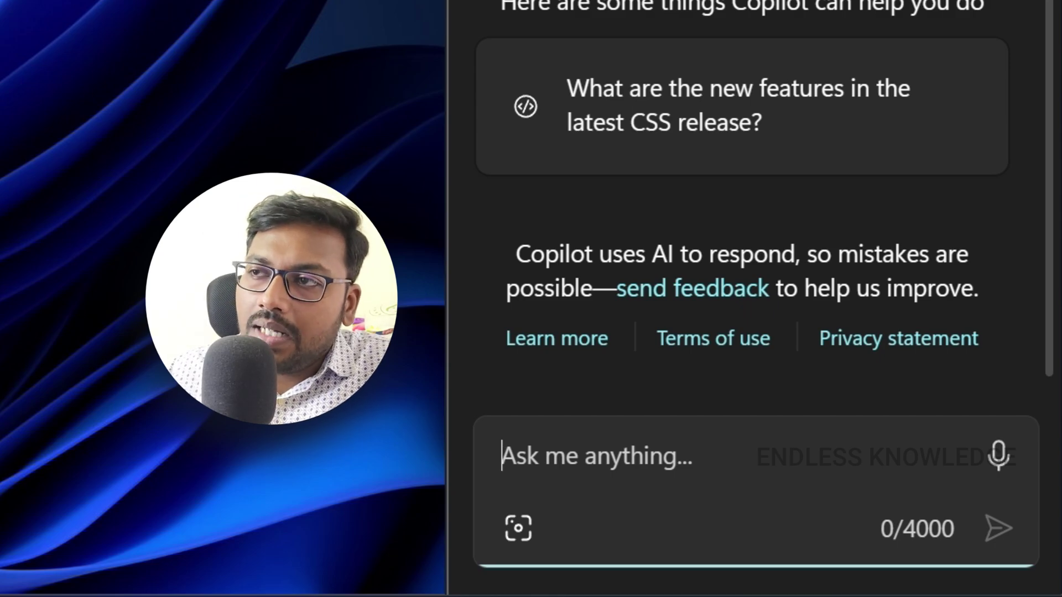
key(ctrl+v)
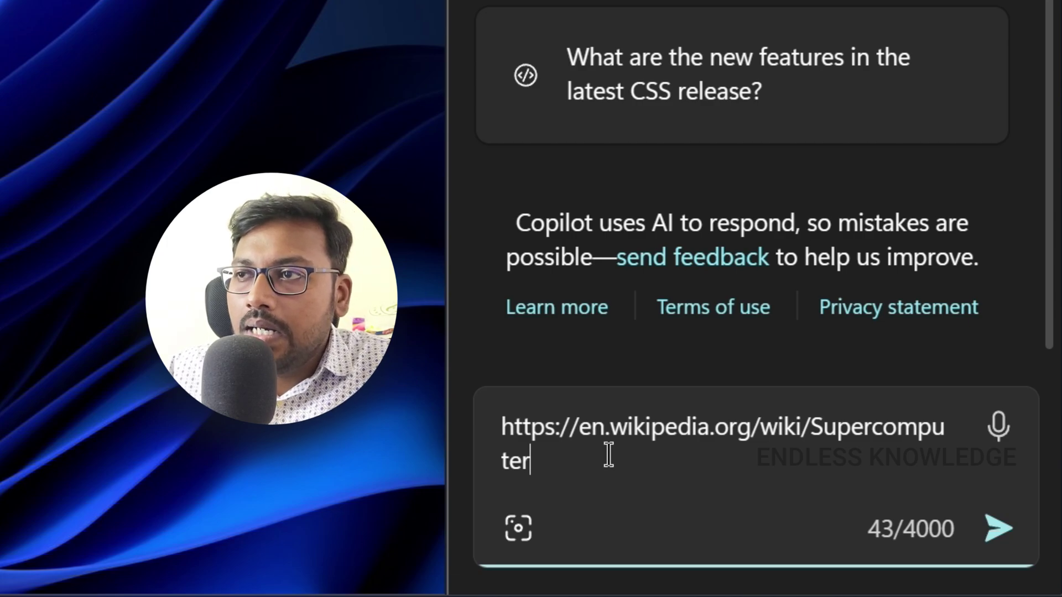
text(")
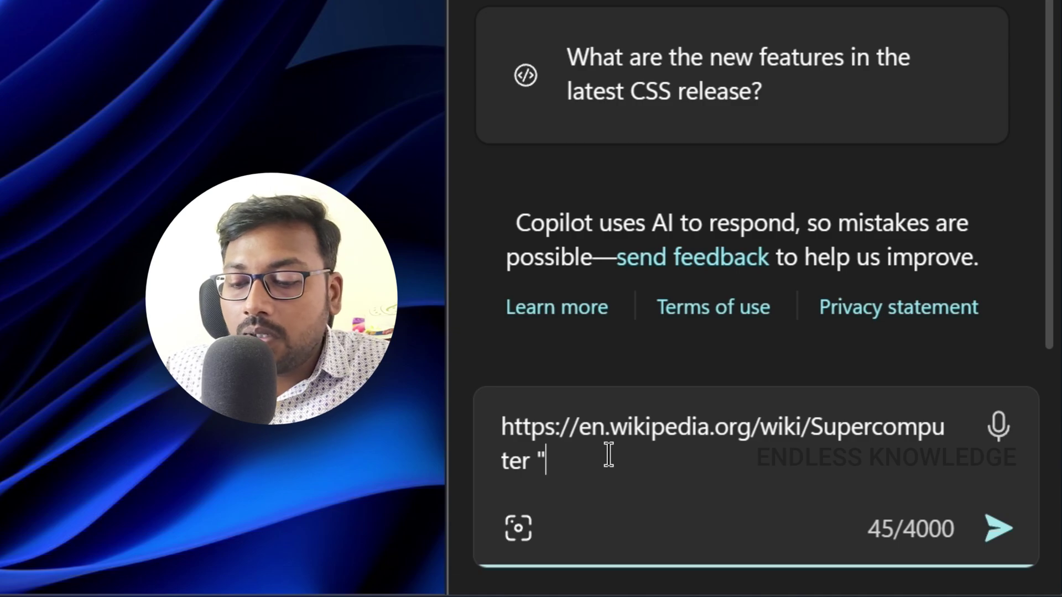
text(Summarize this page)
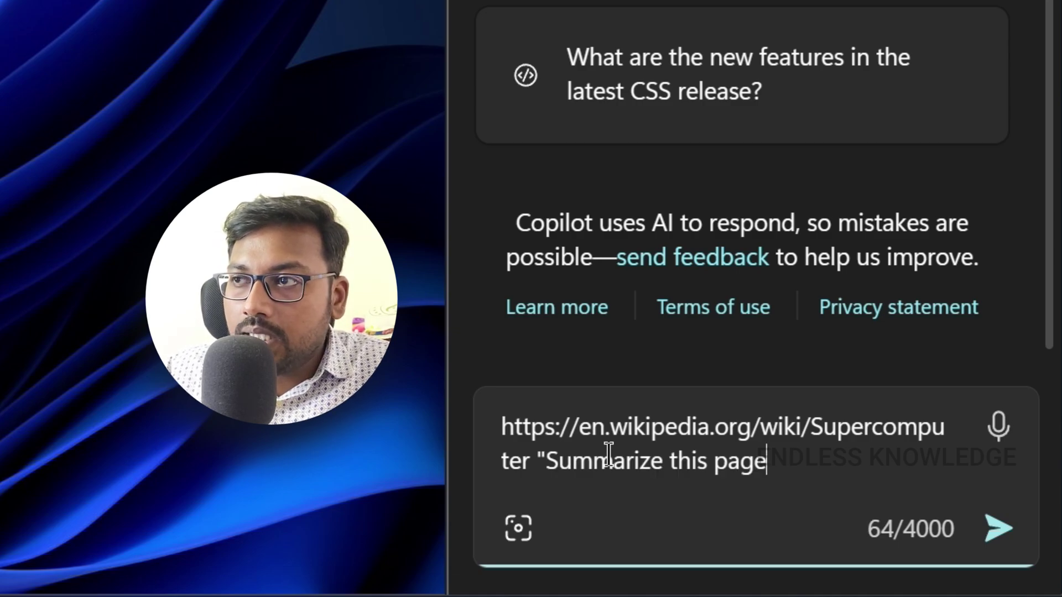
text(")
key(Return)
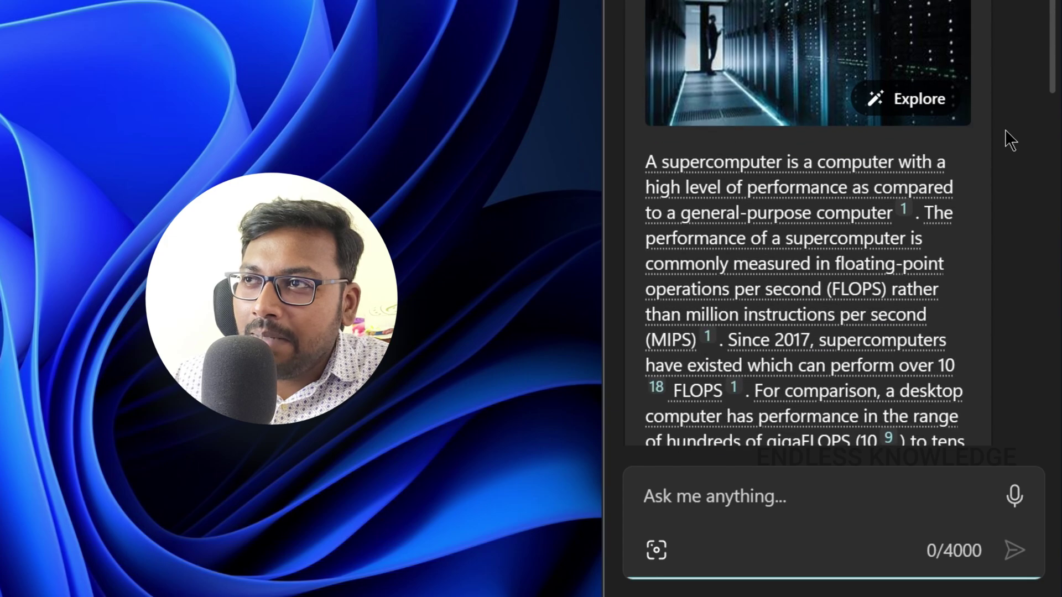
scroll(1004, 129, down, 15)
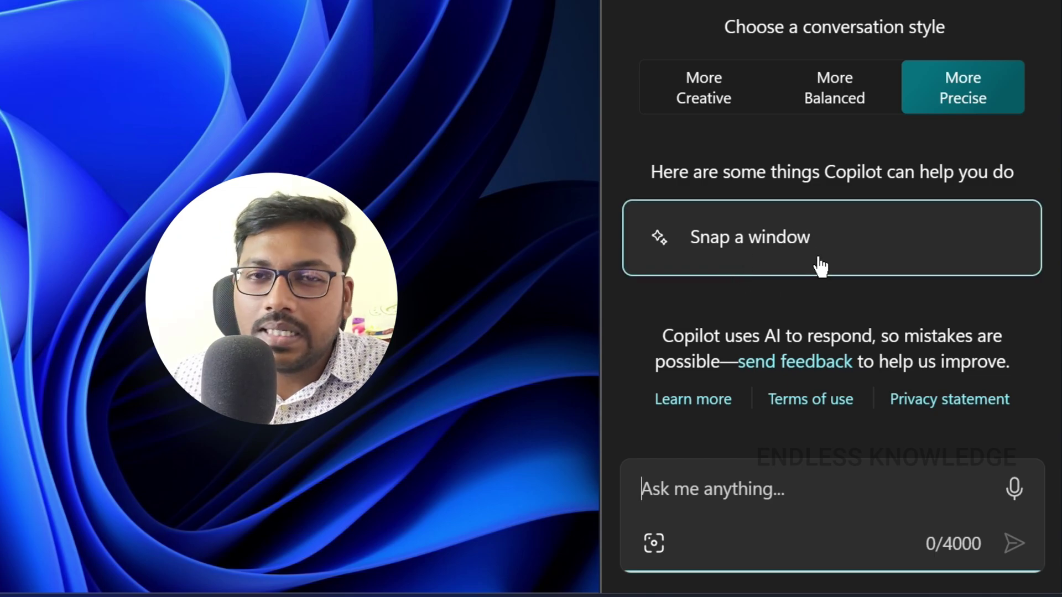
Step: Ask Copilot to "enable dark mode" and accept the switch to dark mode
click(752, 492)
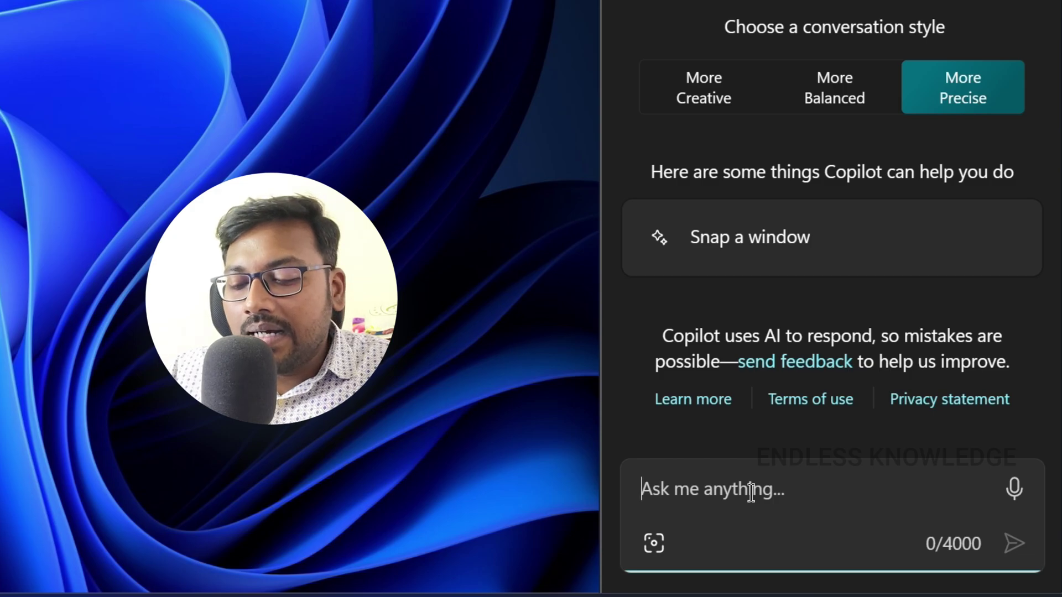
text(ne)
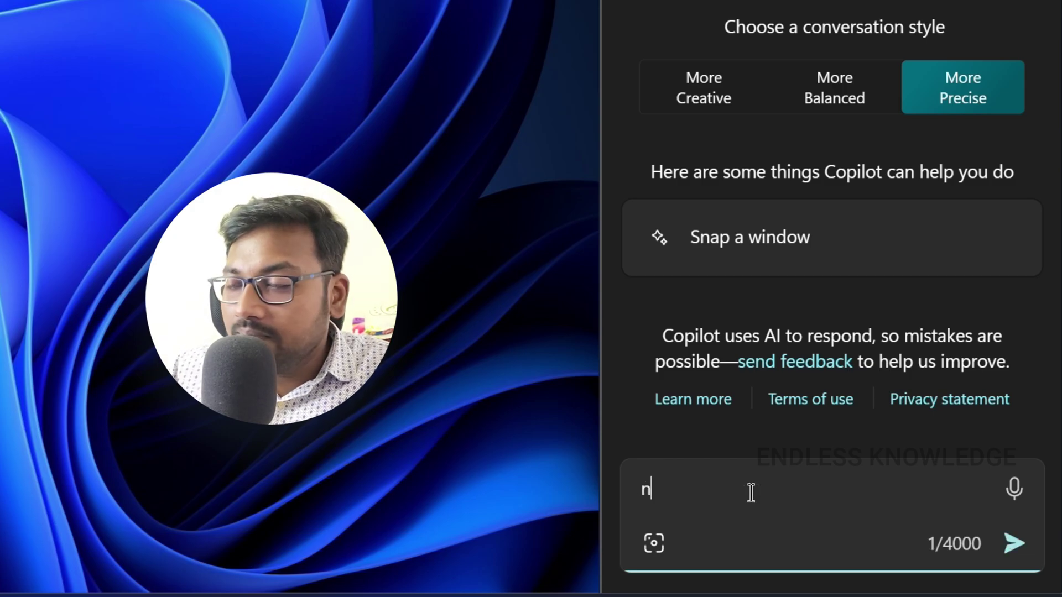
key(BackSpace)
key(BackSpace)
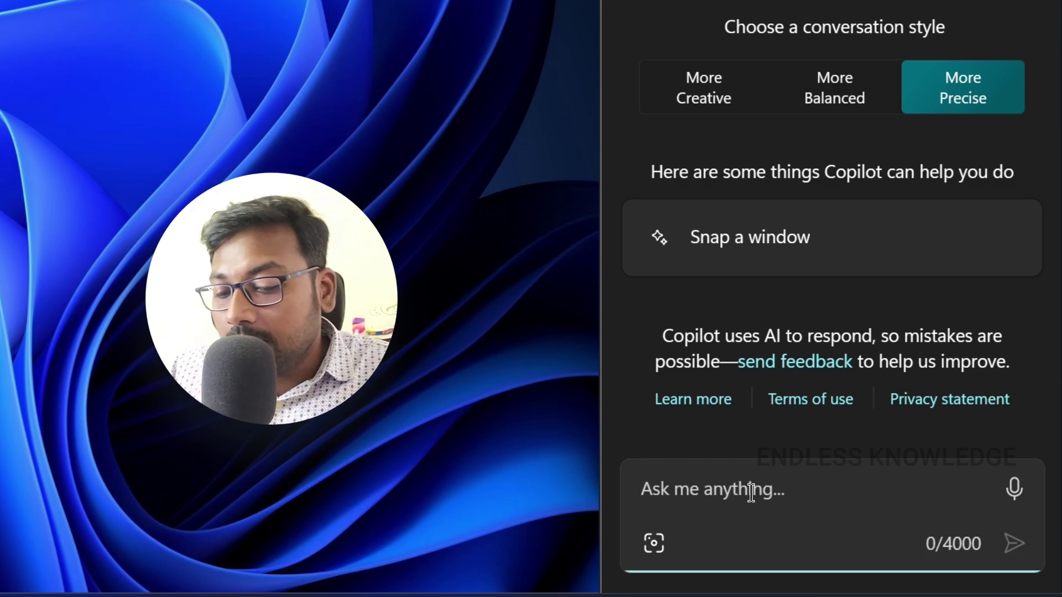
text(enable dark mode)
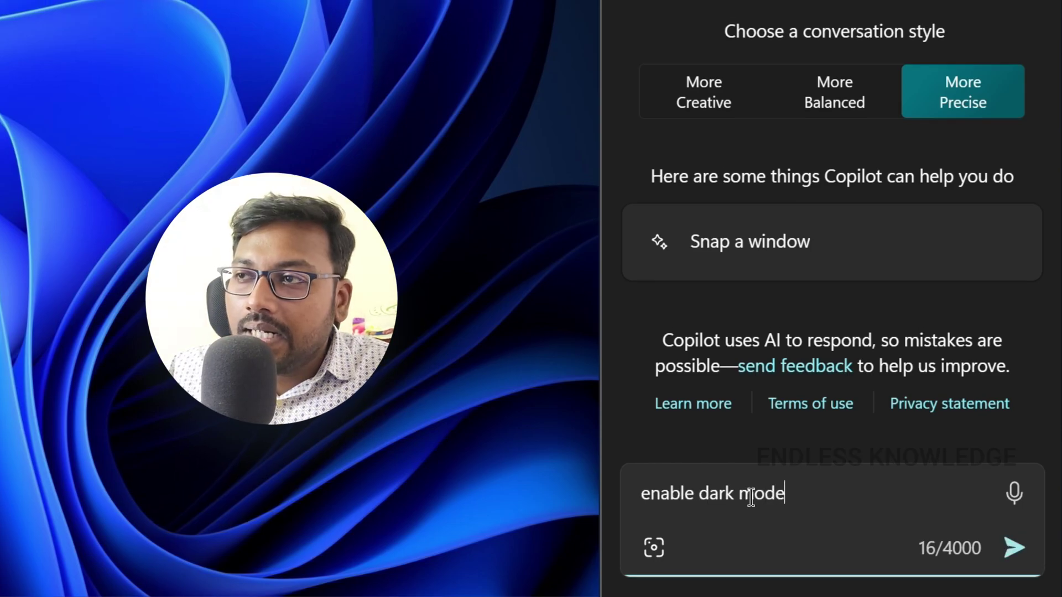
key(Return)
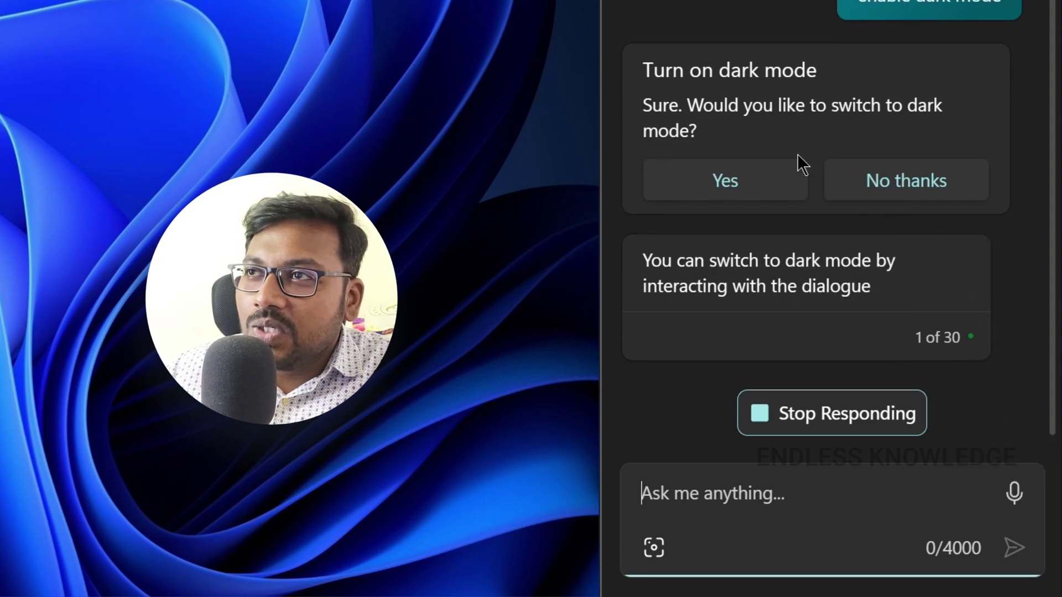
click(745, 159)
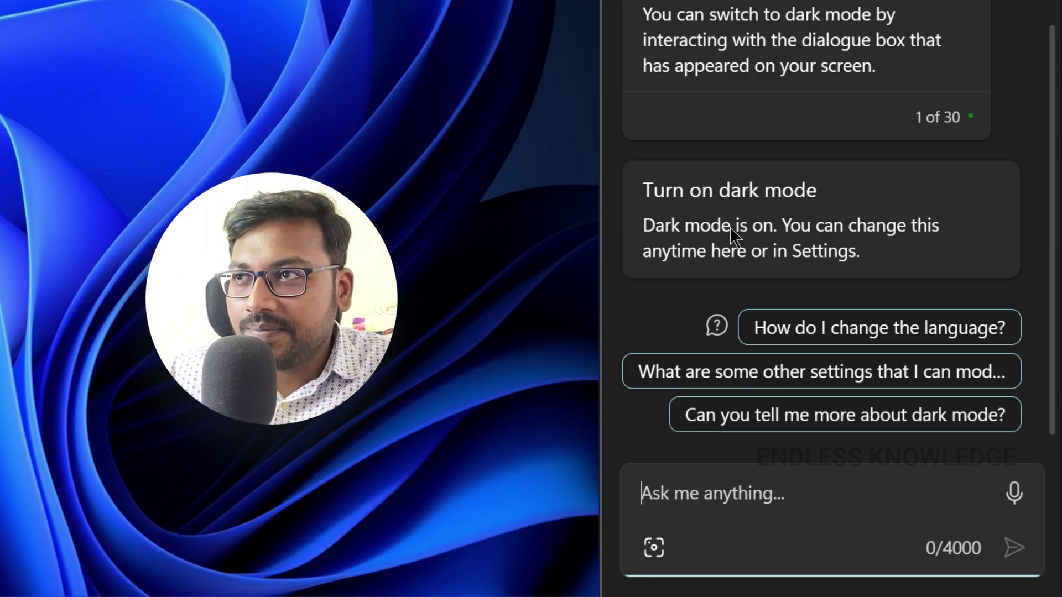
Step: Send Copilot the requests "open a notepad" and "open ms excel application"
text(open a notepad)
key(Return)
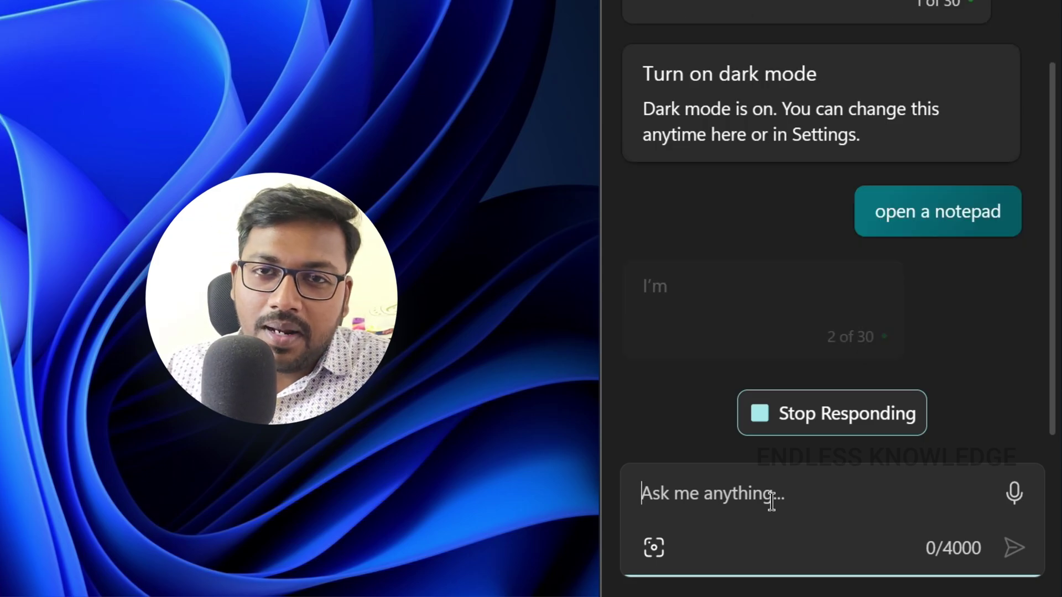
text(open ms excel application)
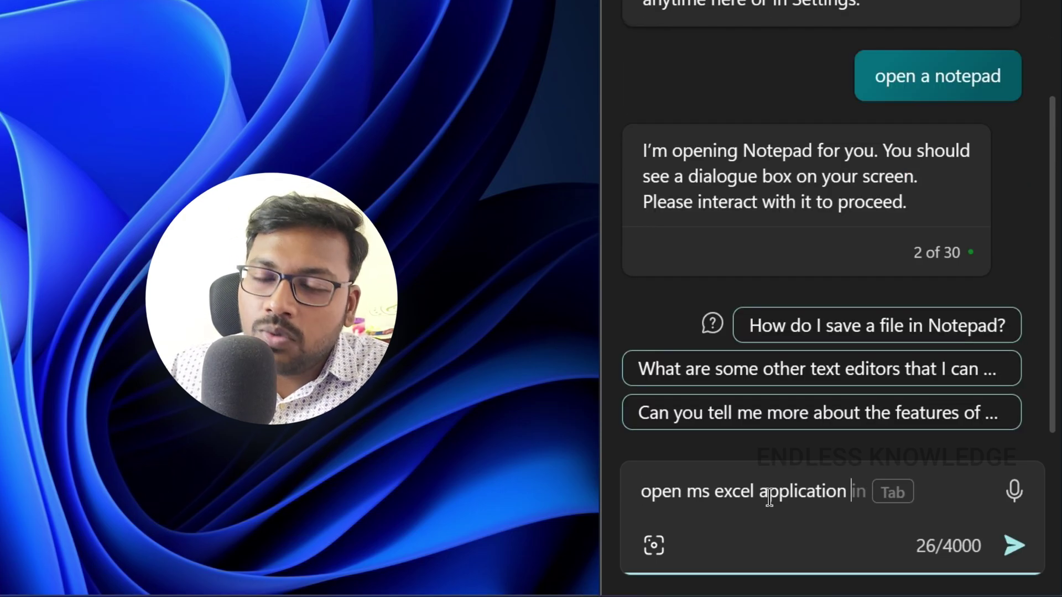
key(Return)
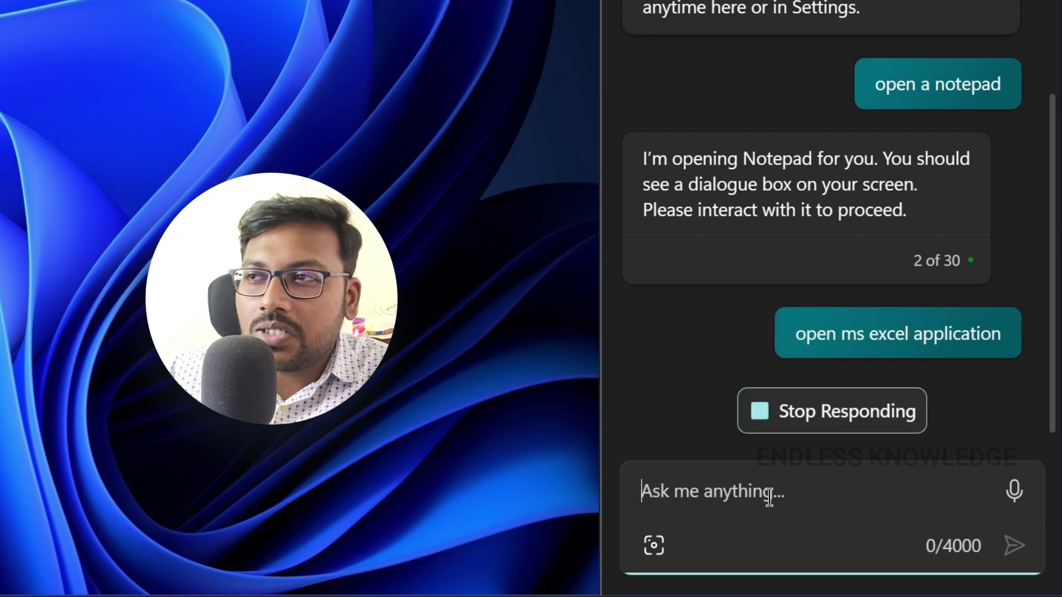